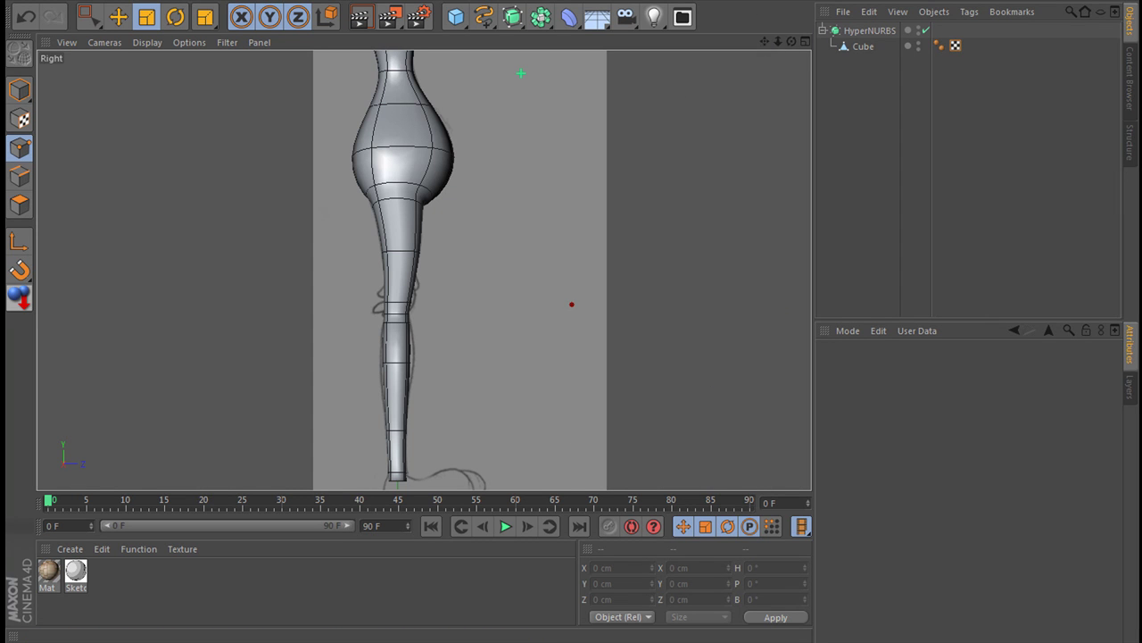
# Step: Pan and zoom the side view to the neck, then select and deselect the top neck vertex
pyautogui.keyDown('alt'); pyautogui.moveTo(571, 305); pyautogui.dragTo(604, 515, button='middle'); pyautogui.keyUp('alt')
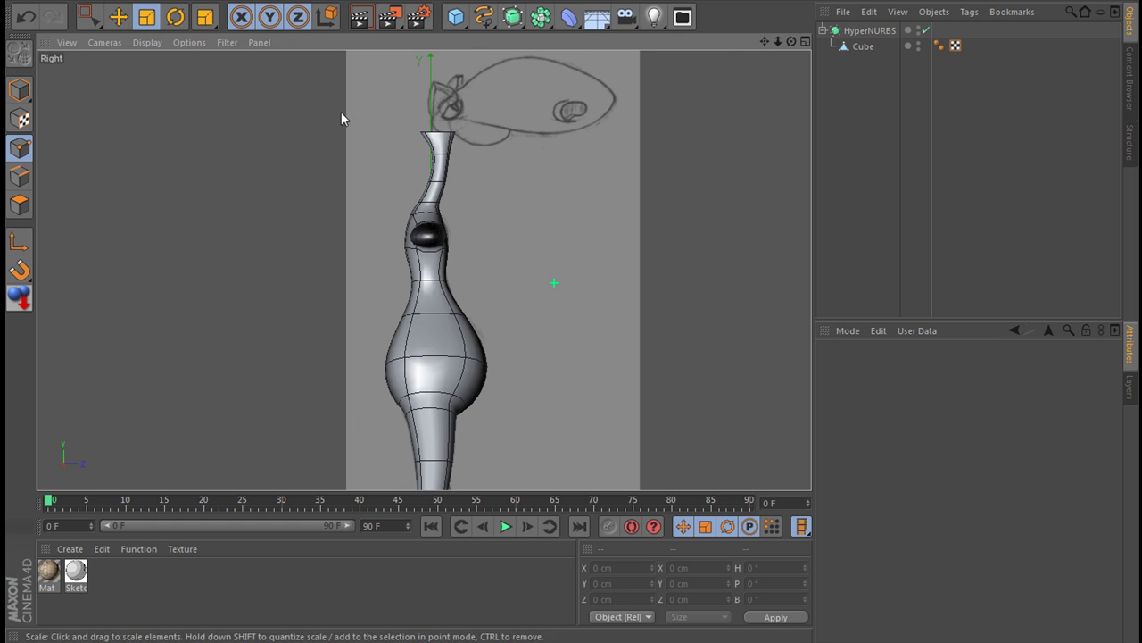
pyautogui.click(864, 47)
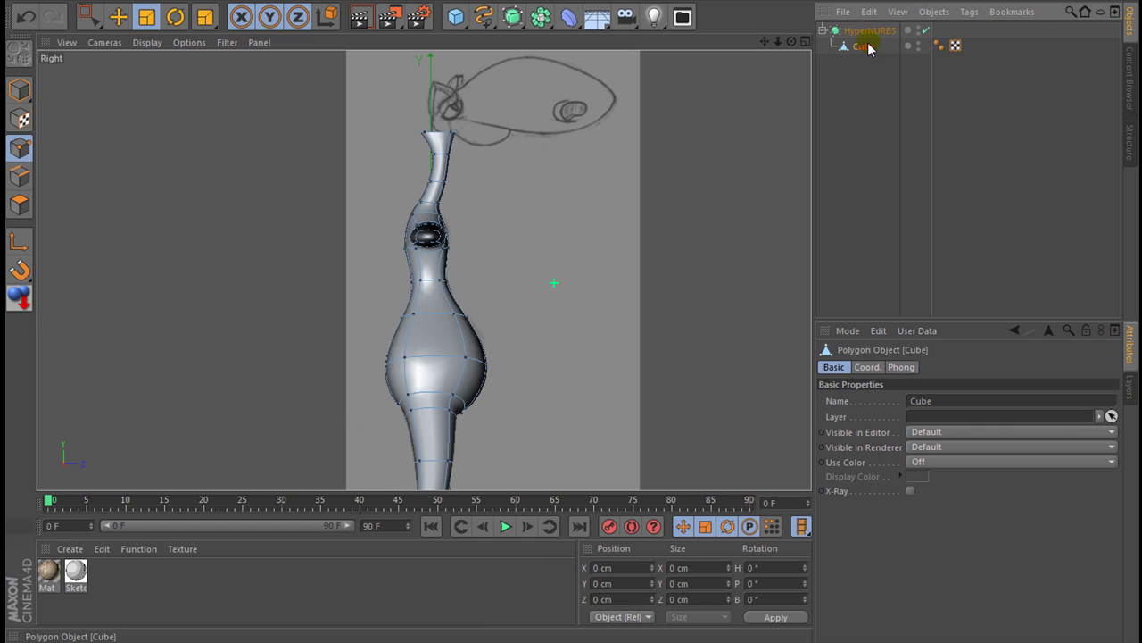
pyautogui.scroll(3, 429, 125)
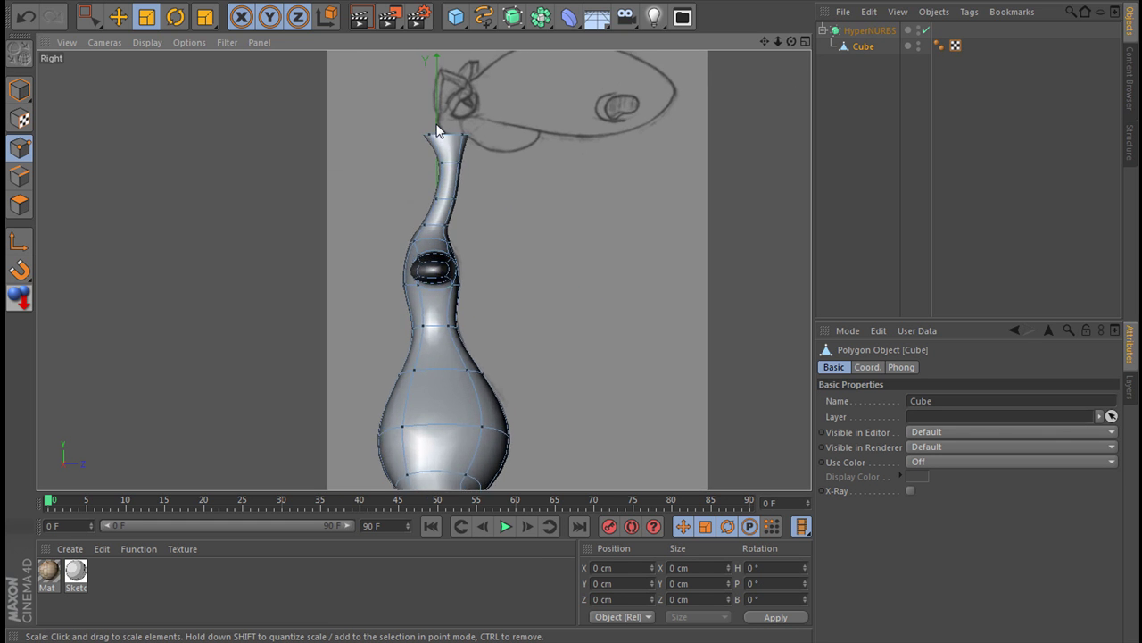
pyautogui.scroll(3, 428, 125)
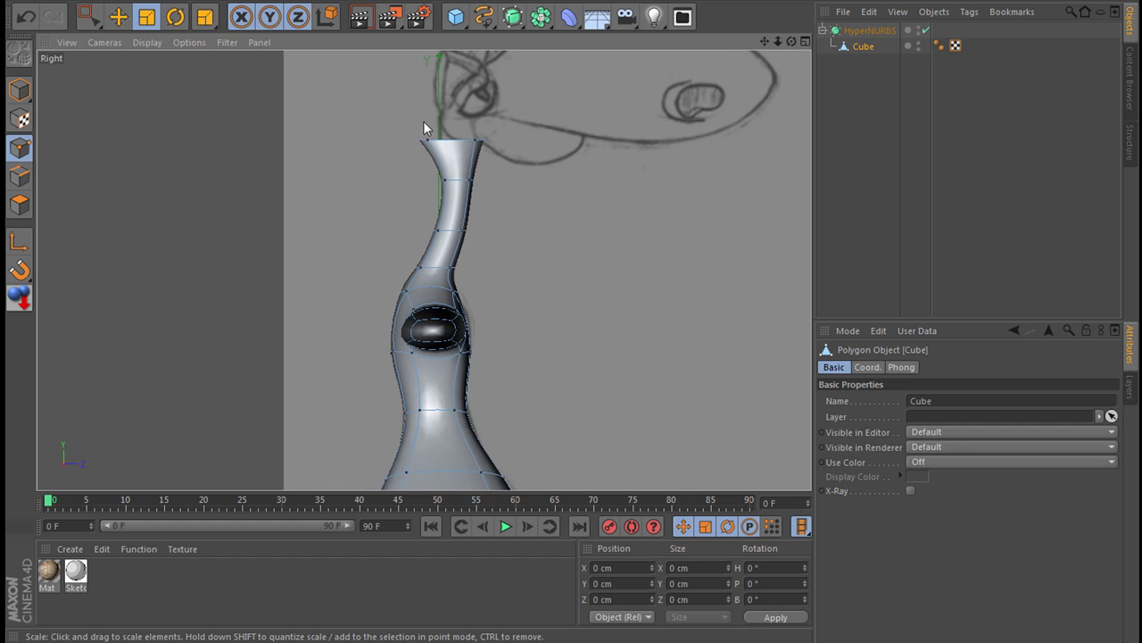
pyautogui.click(89, 16)
pyautogui.moveTo(399, 119)
pyautogui.mouseDown()
pyautogui.moveTo(453, 152)
pyautogui.moveTo(533, 145)
pyautogui.mouseUp()
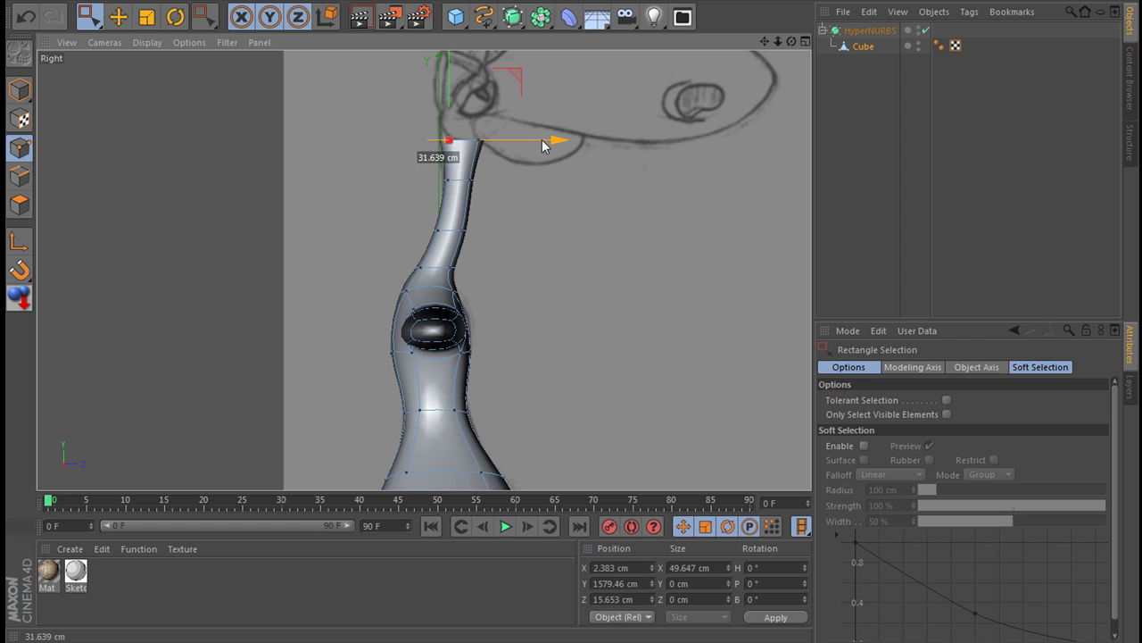
pyautogui.click(536, 233)
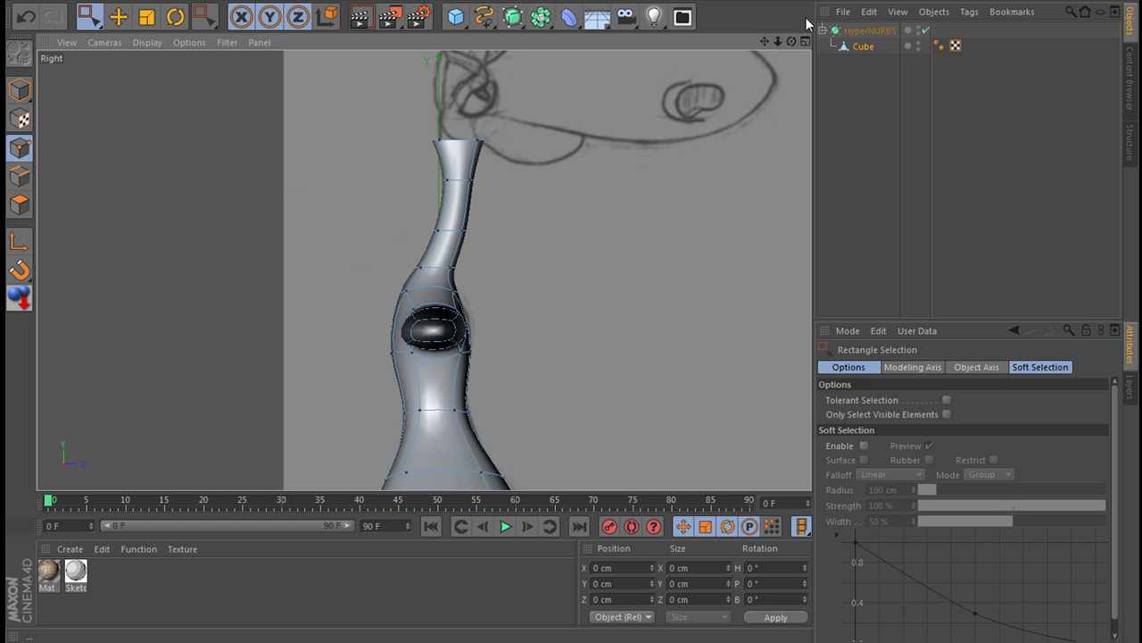
# Step: Show four views, toggle HyperNURBS smoothing off and back on, then maximise the back view
pyautogui.click(803, 40)
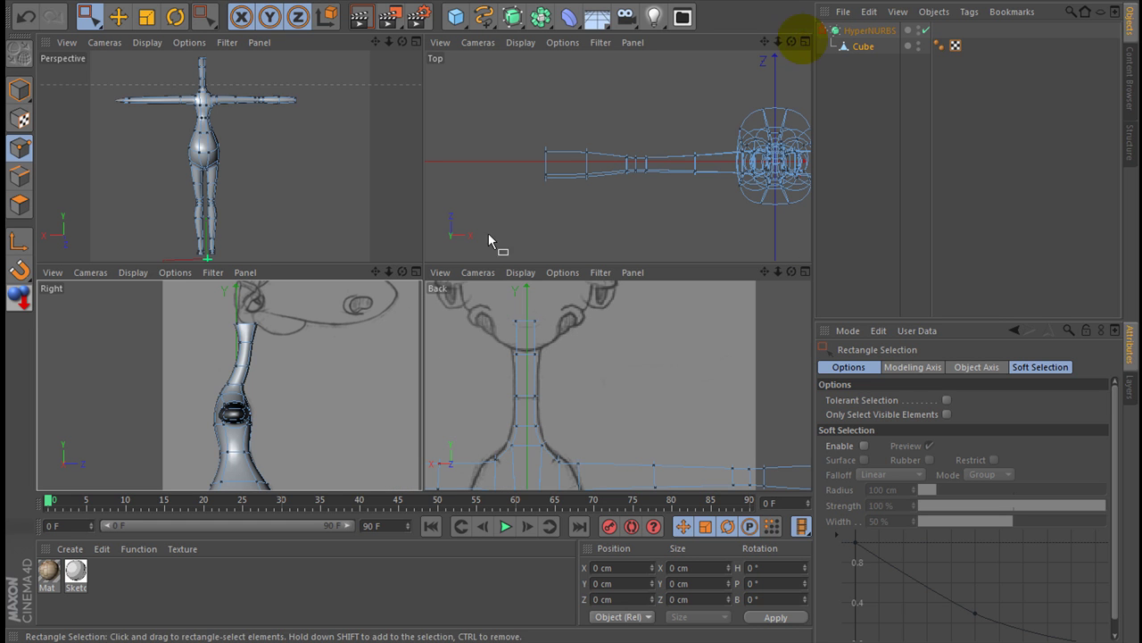
pyautogui.click(865, 46)
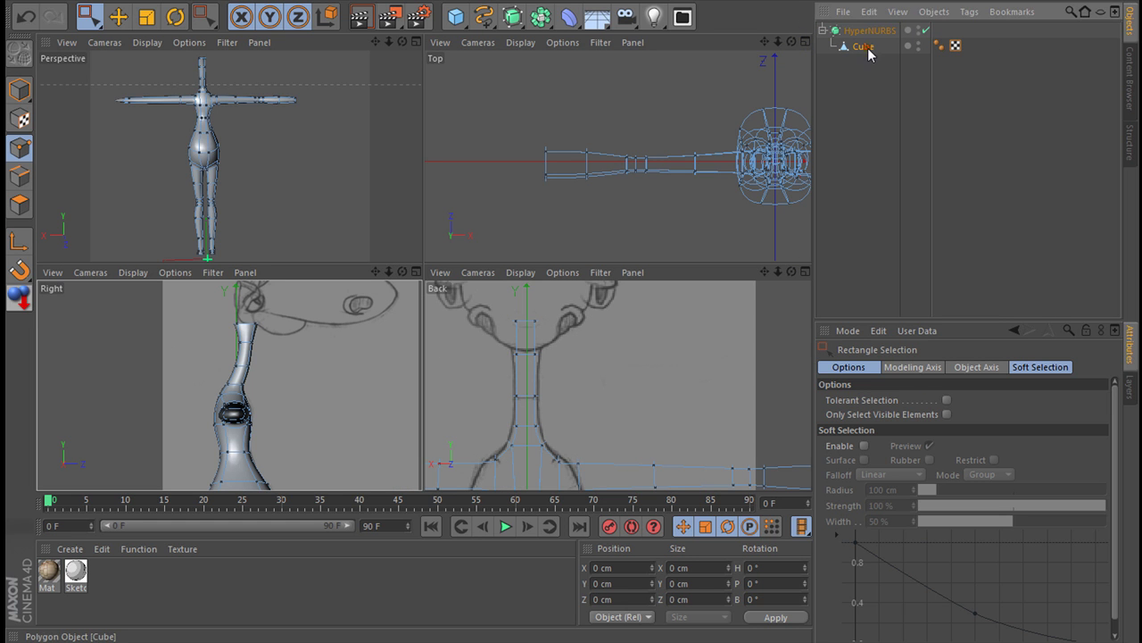
pyautogui.press('q')
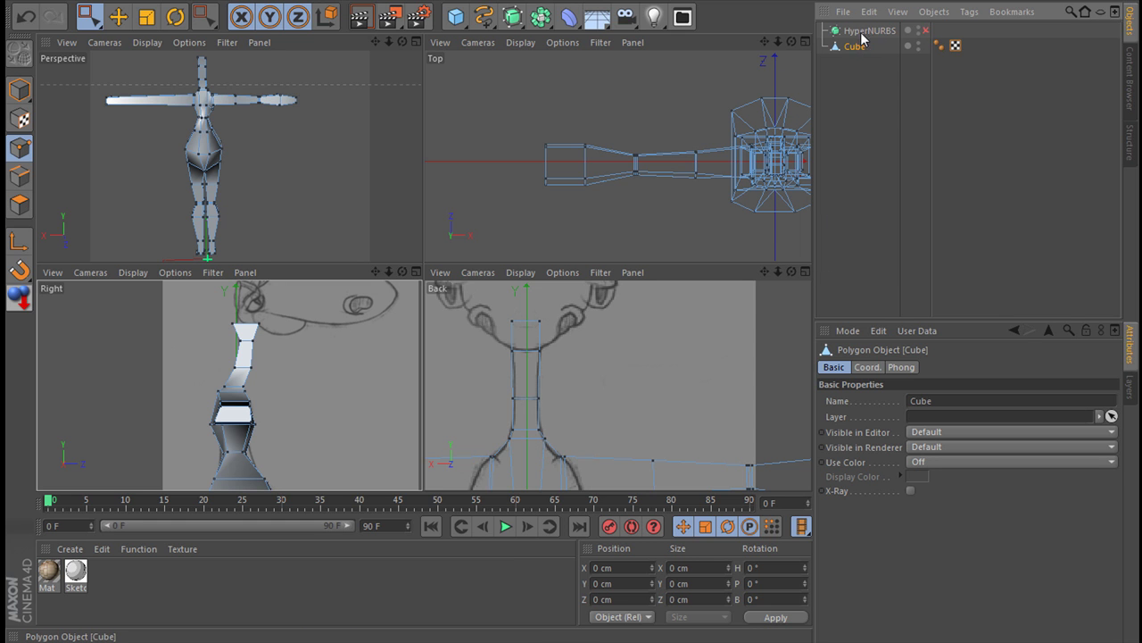
pyautogui.click(926, 31)
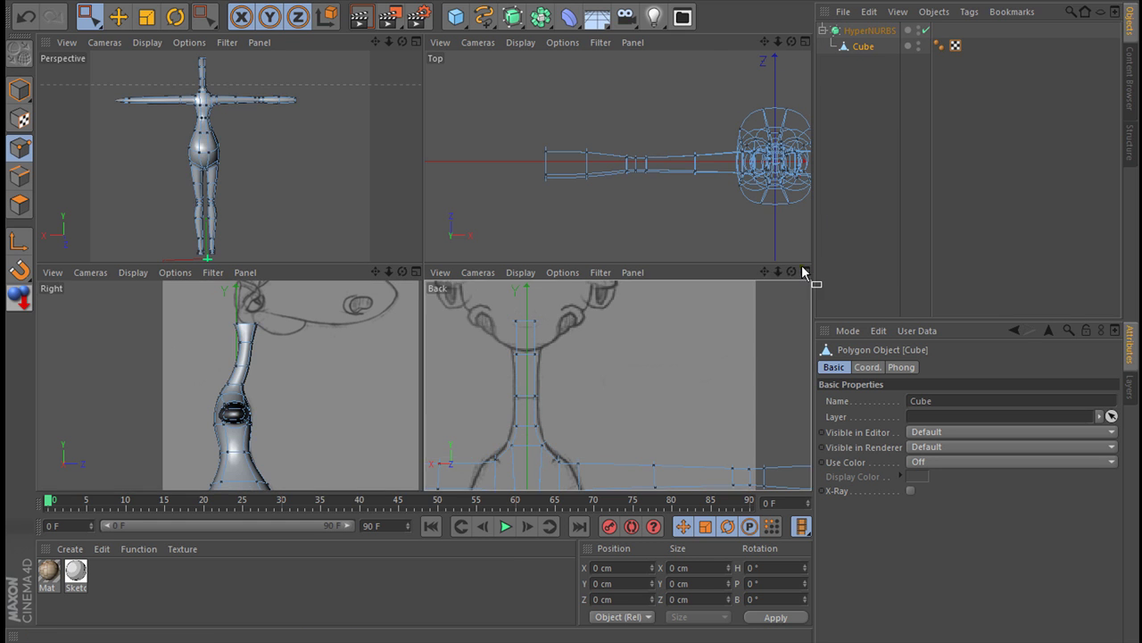
pyautogui.click(804, 270)
# Step: Zoom to the crotch, try scaling the four crotch points wider, then undo it
pyautogui.scroll(3, 572, 303)
pyautogui.scroll(3, 571, 303)
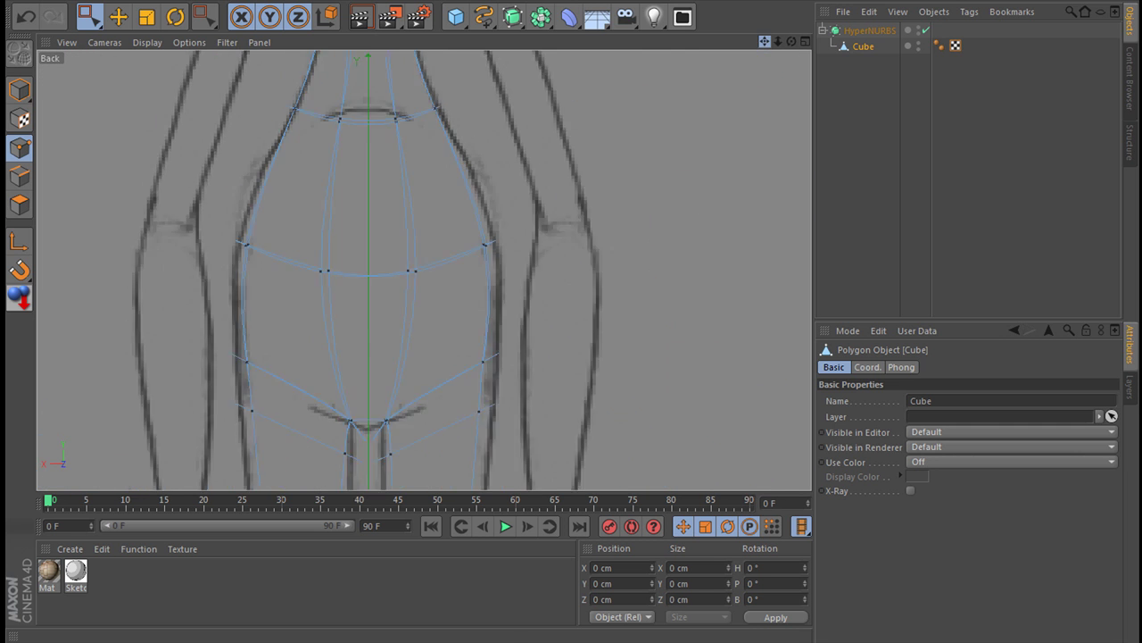
pyautogui.moveTo(765, 42); pyautogui.dragTo(775, 56)
pyautogui.scroll(2, 454, 290)
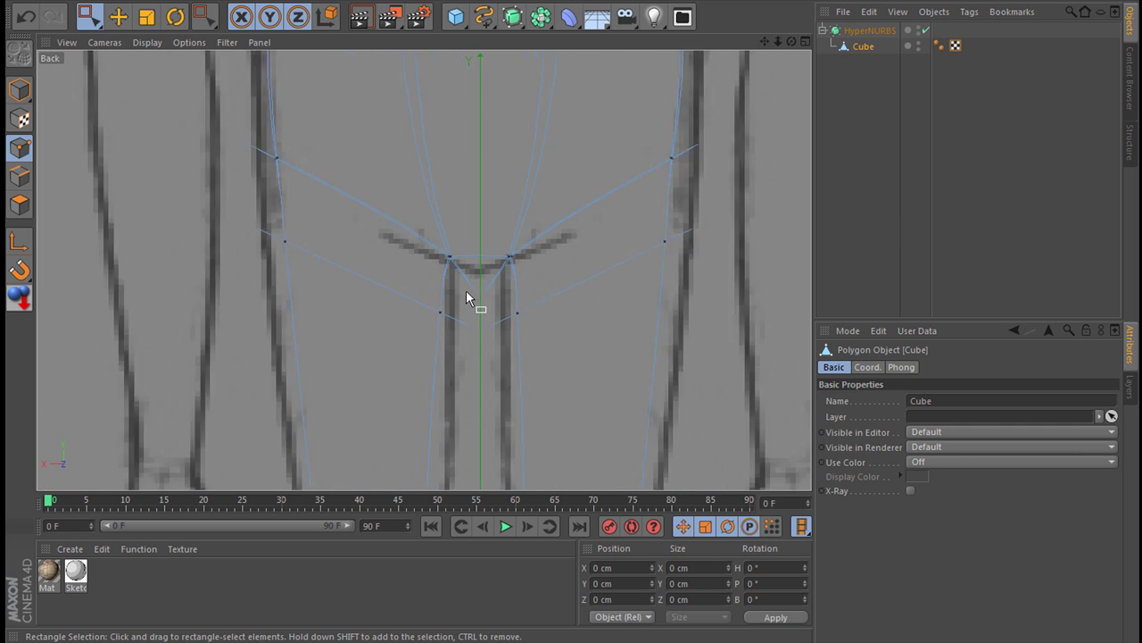
pyautogui.scroll(2, 466, 290)
pyautogui.scroll(2, 466, 290)
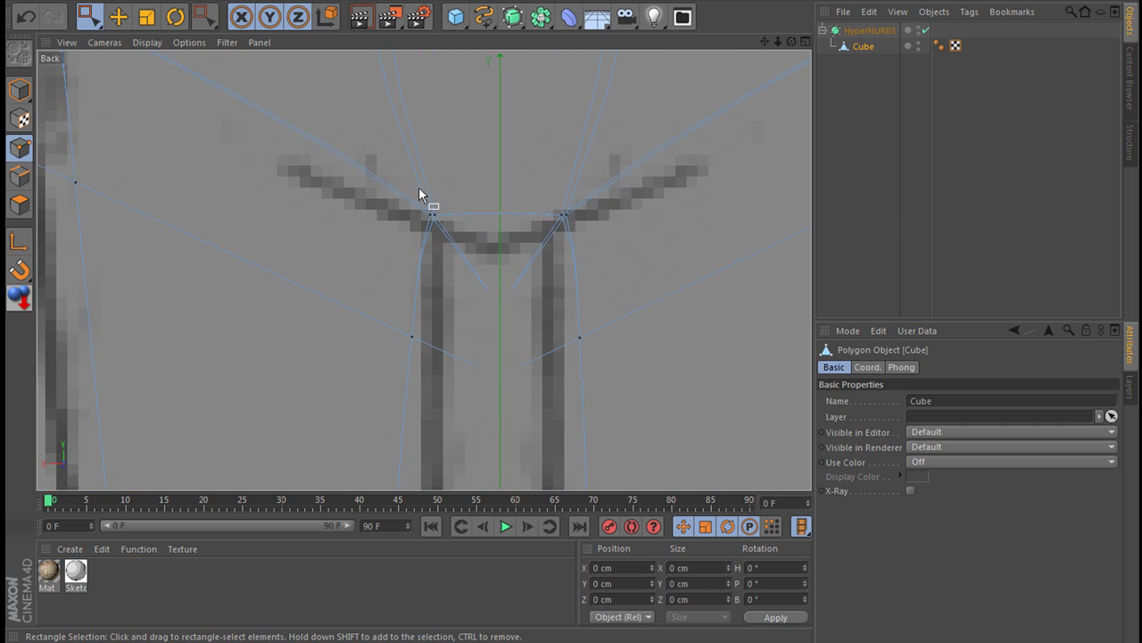
pyautogui.moveTo(501, 234); pyautogui.dragTo(629, 366)
pyautogui.press('t')
pyautogui.moveTo(386, 279); pyautogui.dragTo(279, 284)
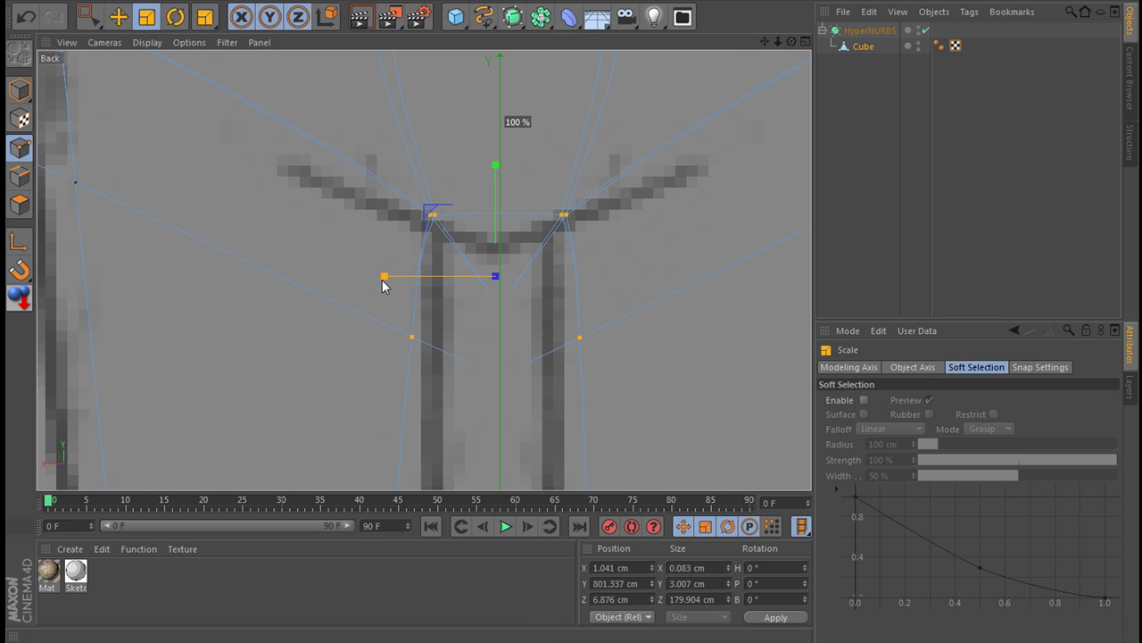
pyautogui.hotkey('ctrl', 'z')
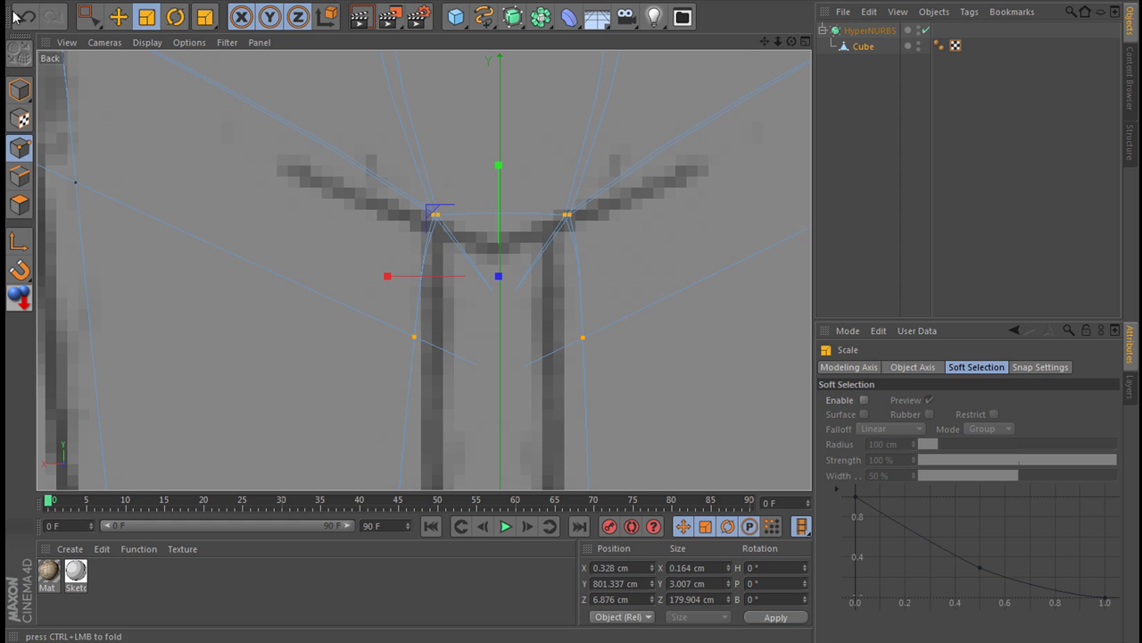
# Step: Move the left crotch points outward to the left and the right ones outward to the right
pyautogui.click(619, 215)
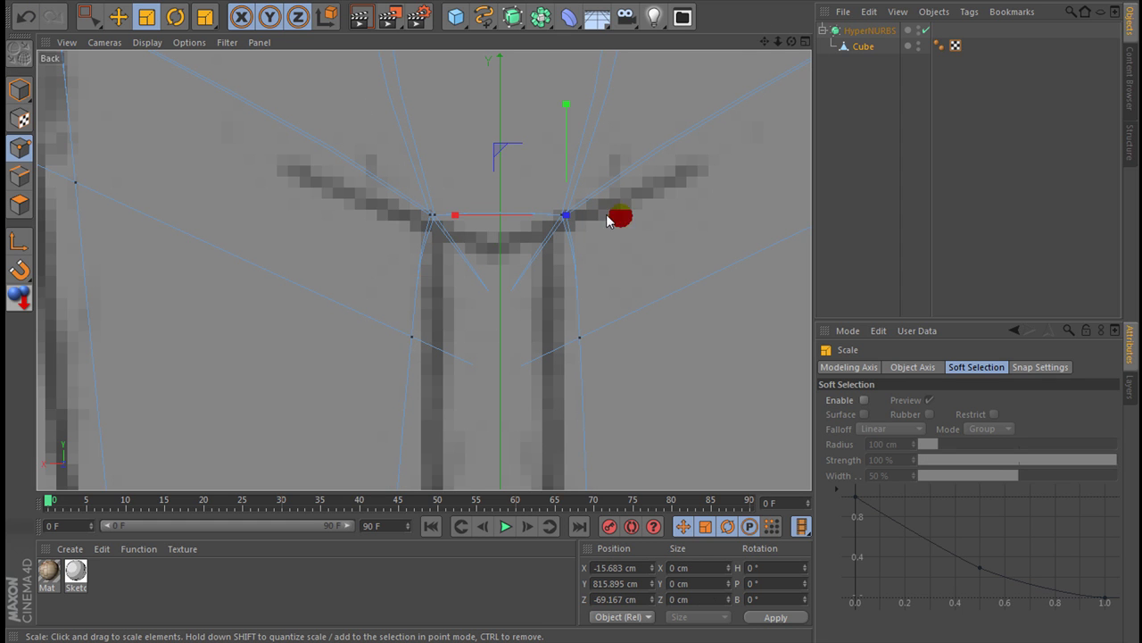
pyautogui.click(88, 16)
pyautogui.moveTo(375, 176)
pyautogui.mouseDown()
pyautogui.moveTo(448, 231)
pyautogui.moveTo(479, 387)
pyautogui.mouseUp()
pyautogui.moveTo(323, 277); pyautogui.dragTo(306, 277)
pyautogui.moveTo(531, 179); pyautogui.dragTo(616, 402)
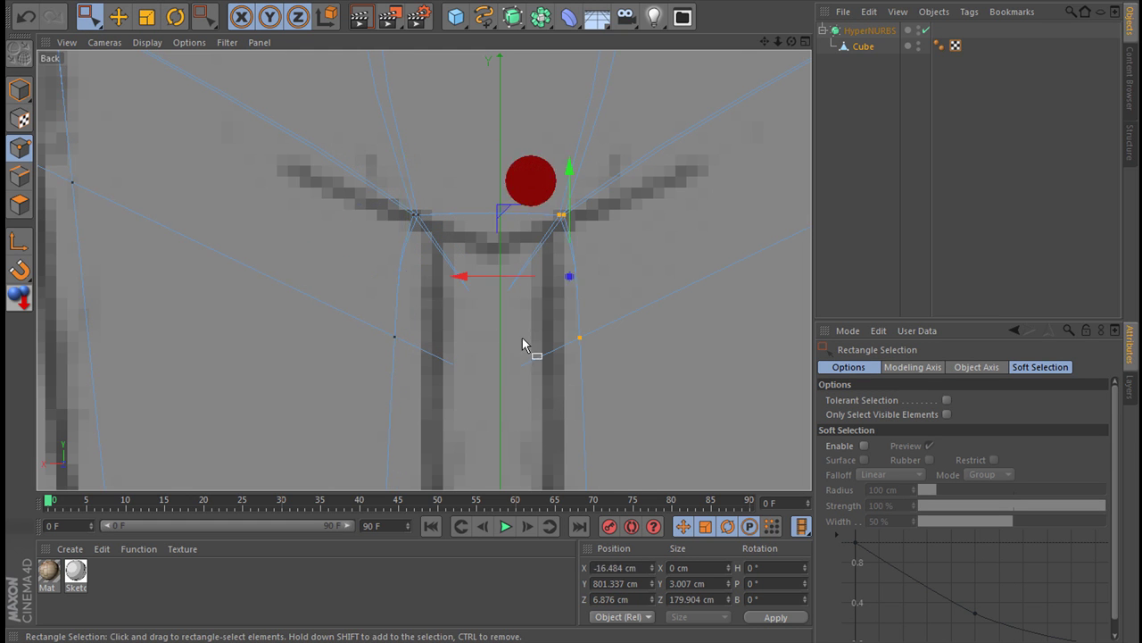
pyautogui.moveTo(464, 277)
pyautogui.mouseDown()
pyautogui.moveTo(516, 279)
pyautogui.moveTo(486, 277)
pyautogui.mouseUp()
# Step: With HyperNURBS smoothing off, scale the two bottom crotch points wider apart
pyautogui.click(925, 30)
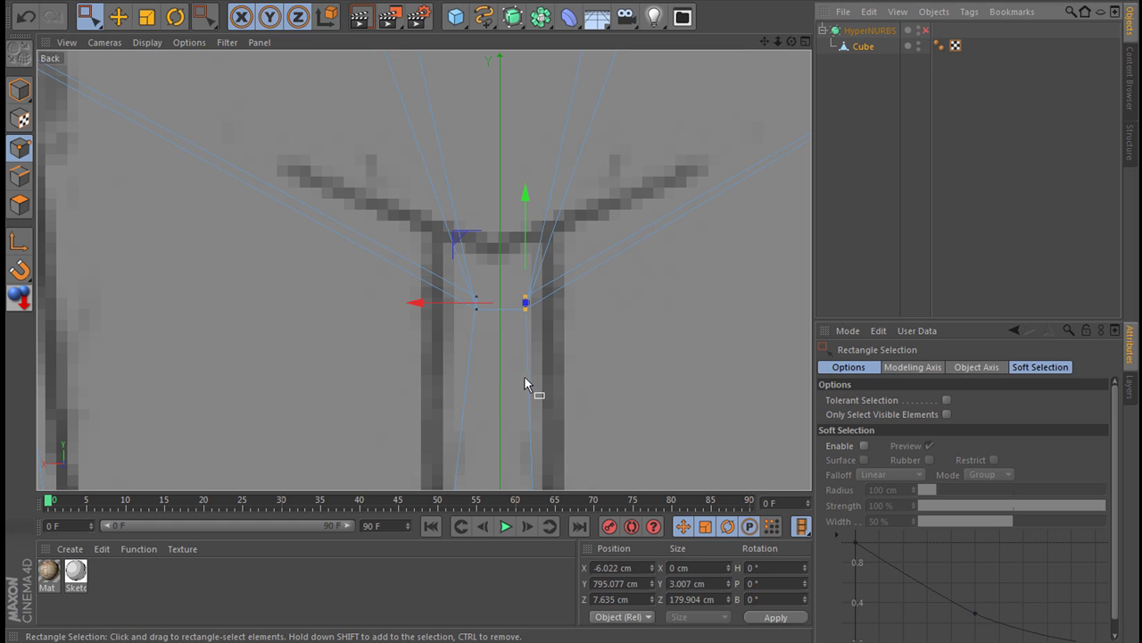
pyautogui.click(500, 378)
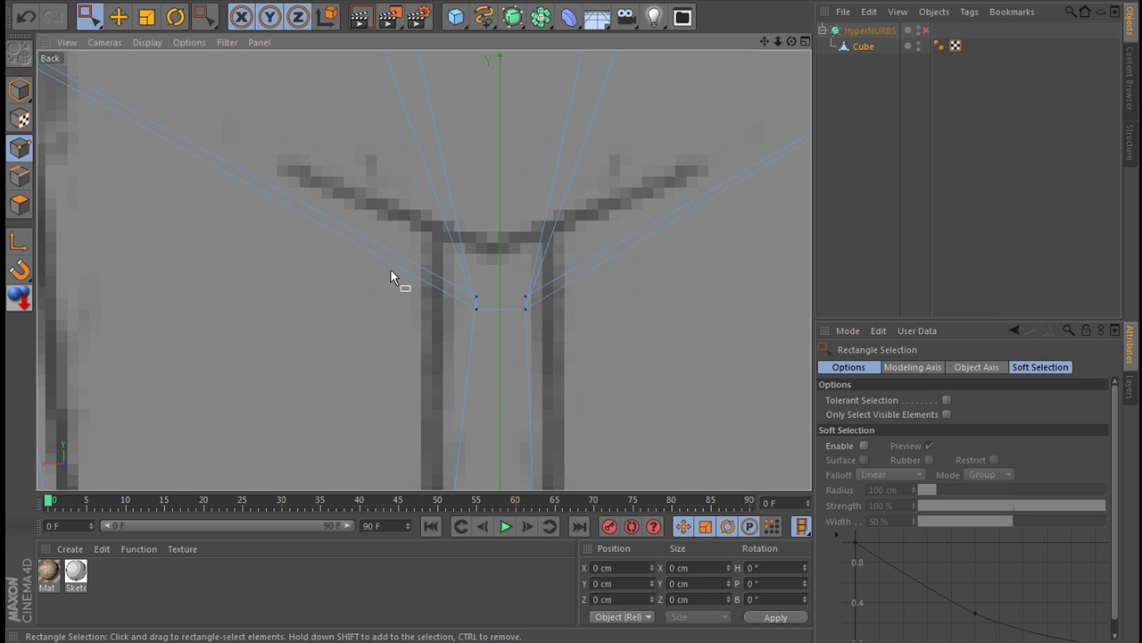
pyautogui.moveTo(432, 269); pyautogui.dragTo(546, 325)
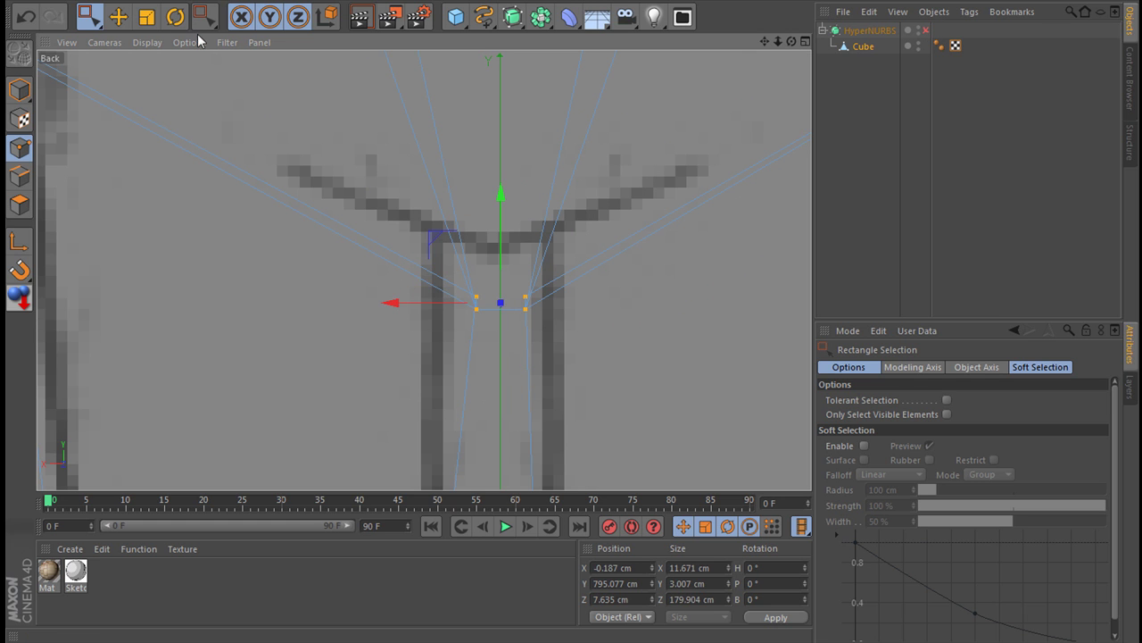
pyautogui.click(147, 25)
pyautogui.moveTo(389, 302); pyautogui.dragTo(275, 302)
pyautogui.click(673, 354)
# Step: Drag the Cube mesh out of the HyperNURBS in the Object Manager
pyautogui.click(864, 46)
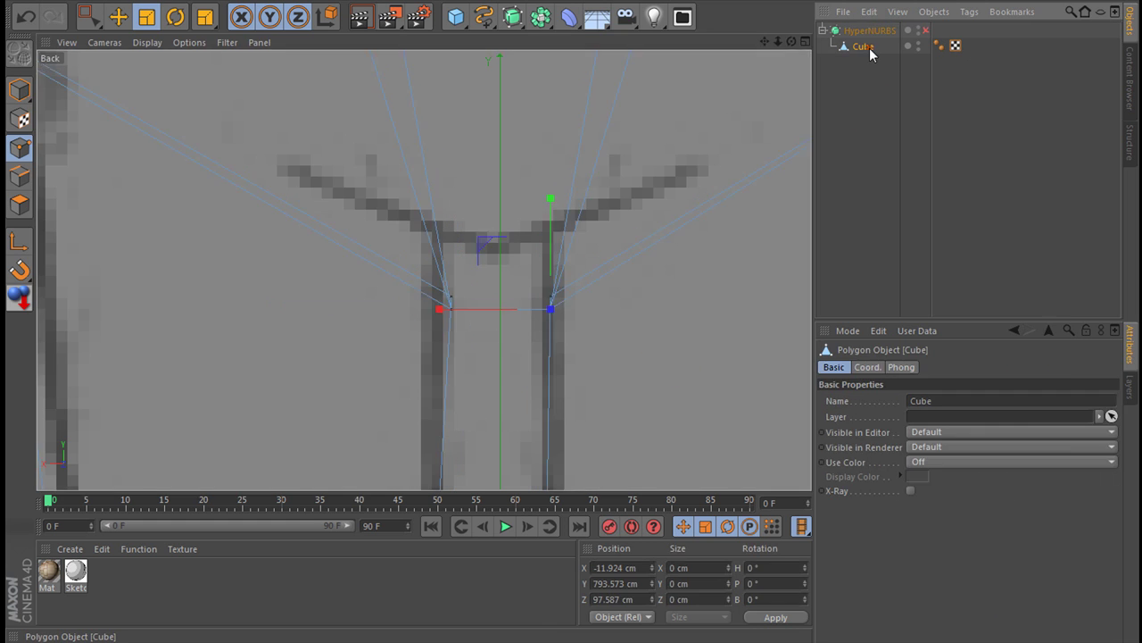
pyautogui.doubleClick(867, 48)
pyautogui.click(861, 67)
pyautogui.moveTo(848, 46); pyautogui.dragTo(819, 125)
# Step: Maximise the back view, zoom out to show the whole cage, and deselect all points
pyautogui.click(806, 42)
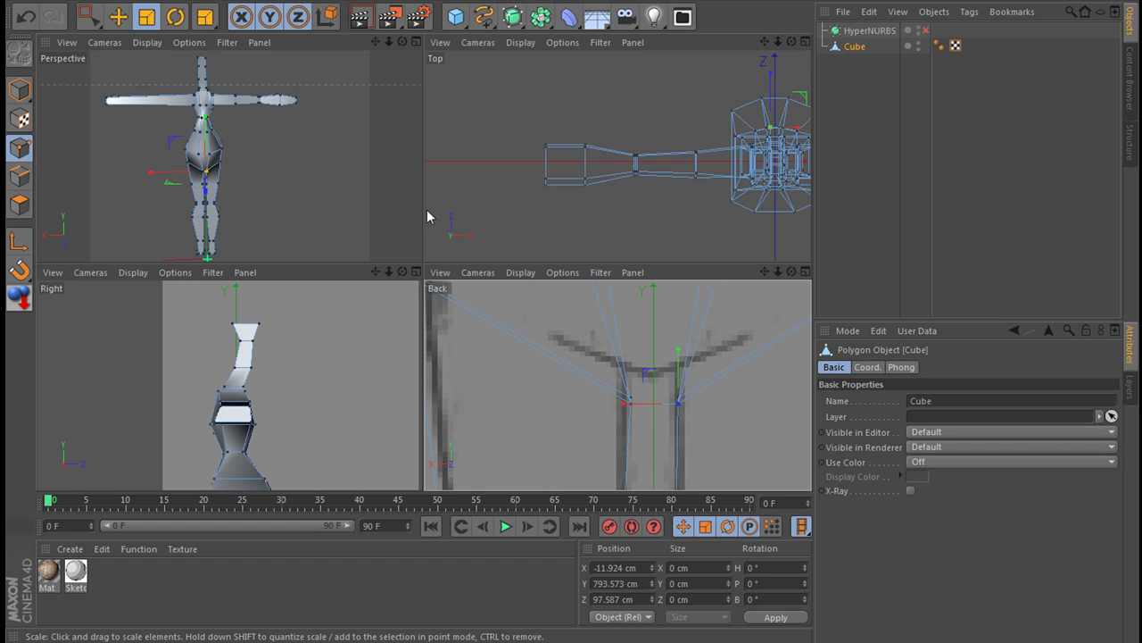
pyautogui.click(805, 272)
pyautogui.scroll(-2, 480, 271)
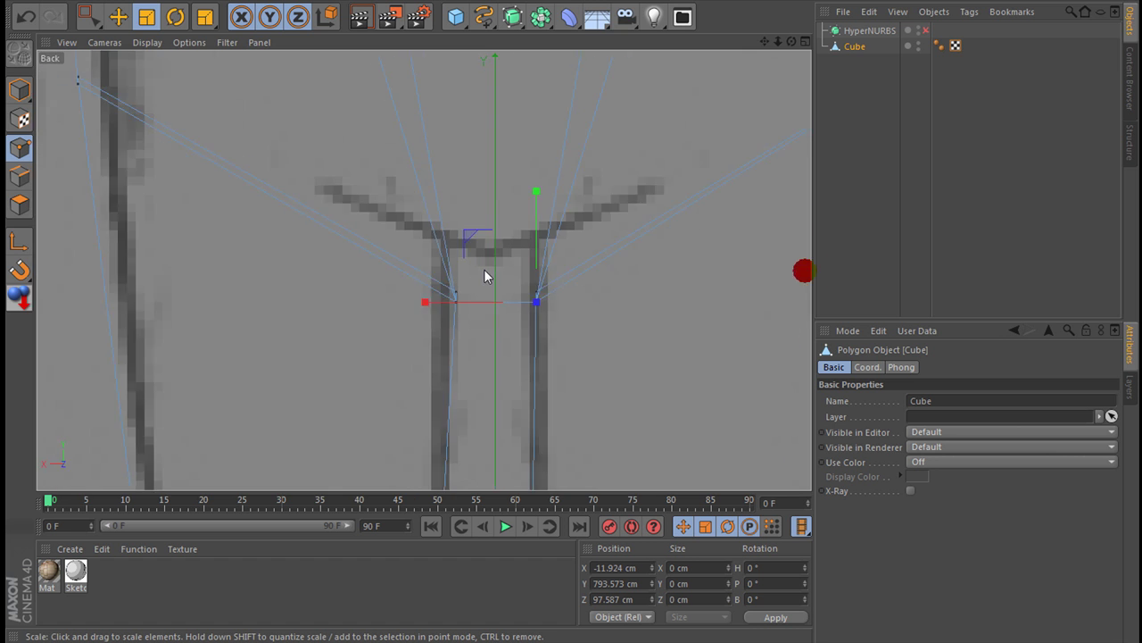
pyautogui.scroll(-2, 484, 269)
pyautogui.scroll(-2, 488, 268)
pyautogui.scroll(-2, 487, 276)
pyautogui.scroll(-2, 490, 272)
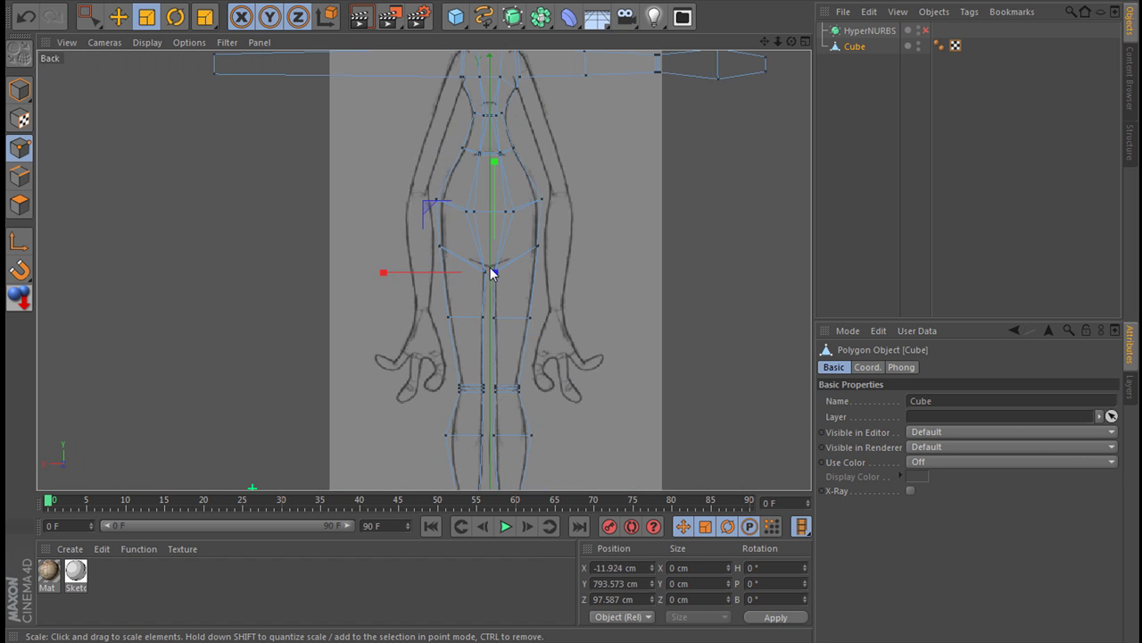
pyautogui.scroll(-2, 496, 270)
pyautogui.hotkey('ctrl', 'shift', 'a')
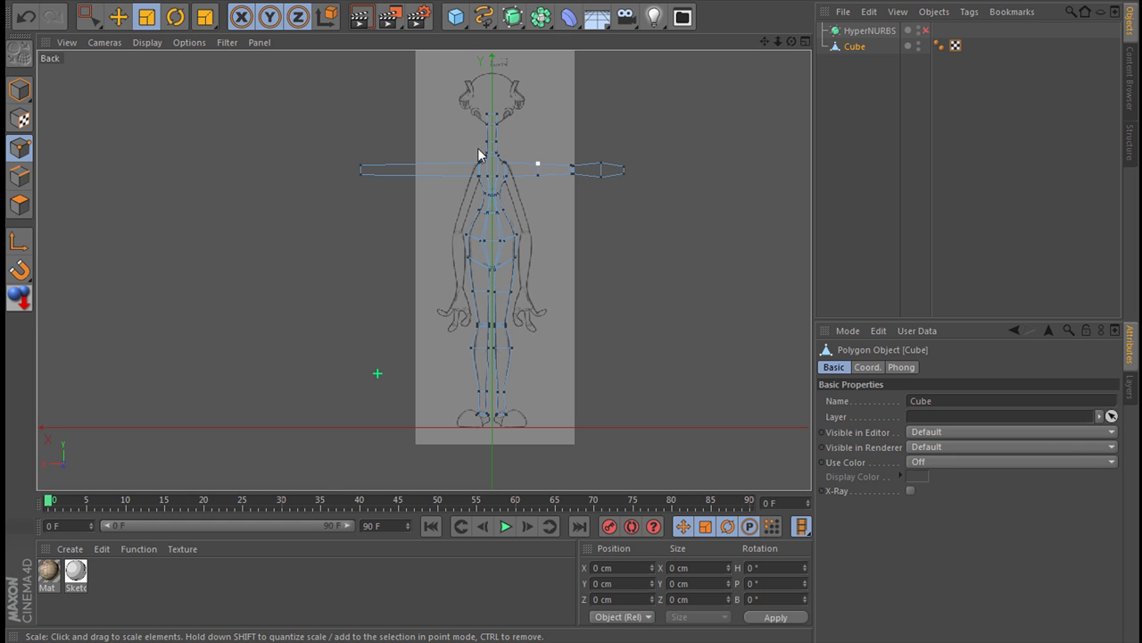
# Step: Add a cube, make it editable, and drag its points upward and left into a tall slab
pyautogui.click(458, 17)
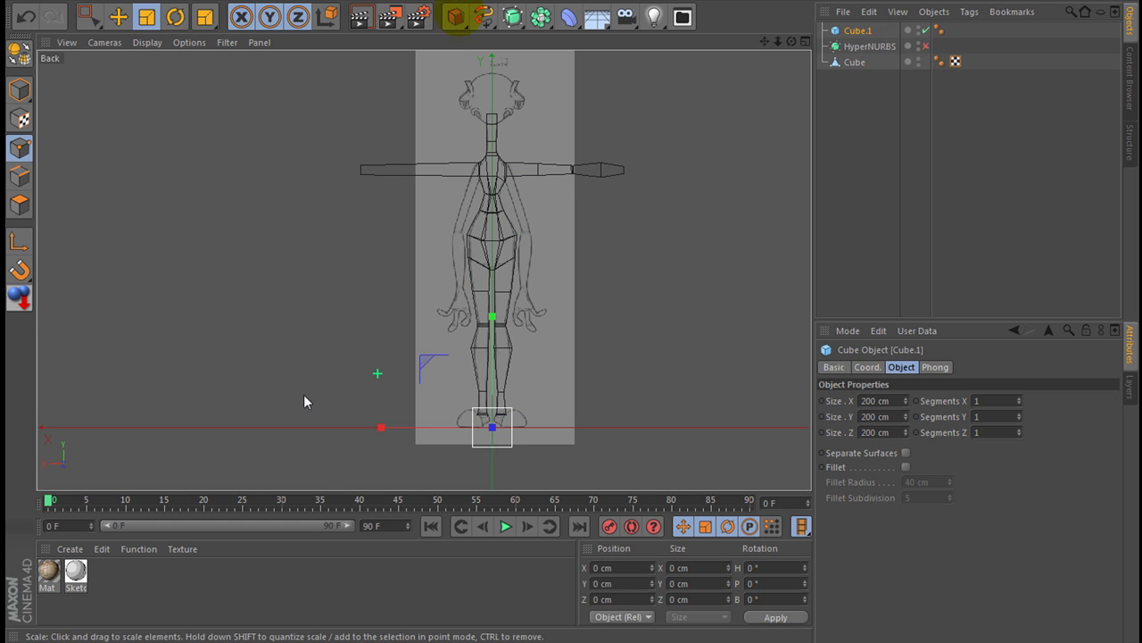
pyautogui.click(20, 55)
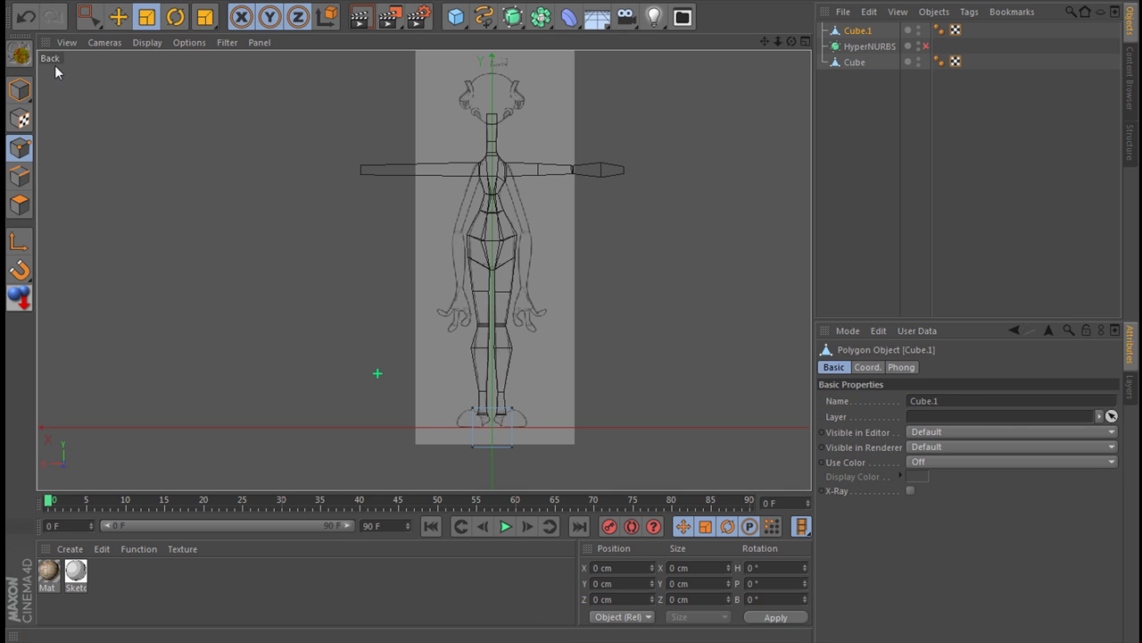
pyautogui.press('0')
pyautogui.moveTo(441, 426); pyautogui.dragTo(625, 485)
pyautogui.moveTo(429, 369); pyautogui.dragTo(583, 415)
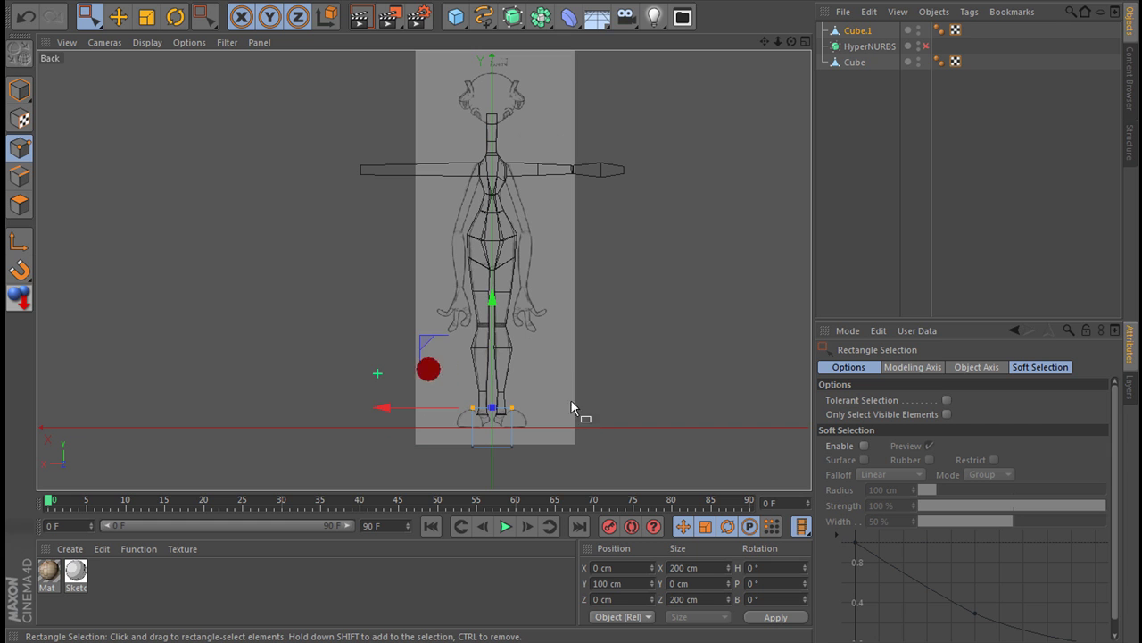
pyautogui.moveTo(491, 304)
pyautogui.mouseDown()
pyautogui.moveTo(496, 54)
pyautogui.moveTo(480, 536)
pyautogui.mouseUp()
pyautogui.moveTo(364, 256); pyautogui.dragTo(150, 256)
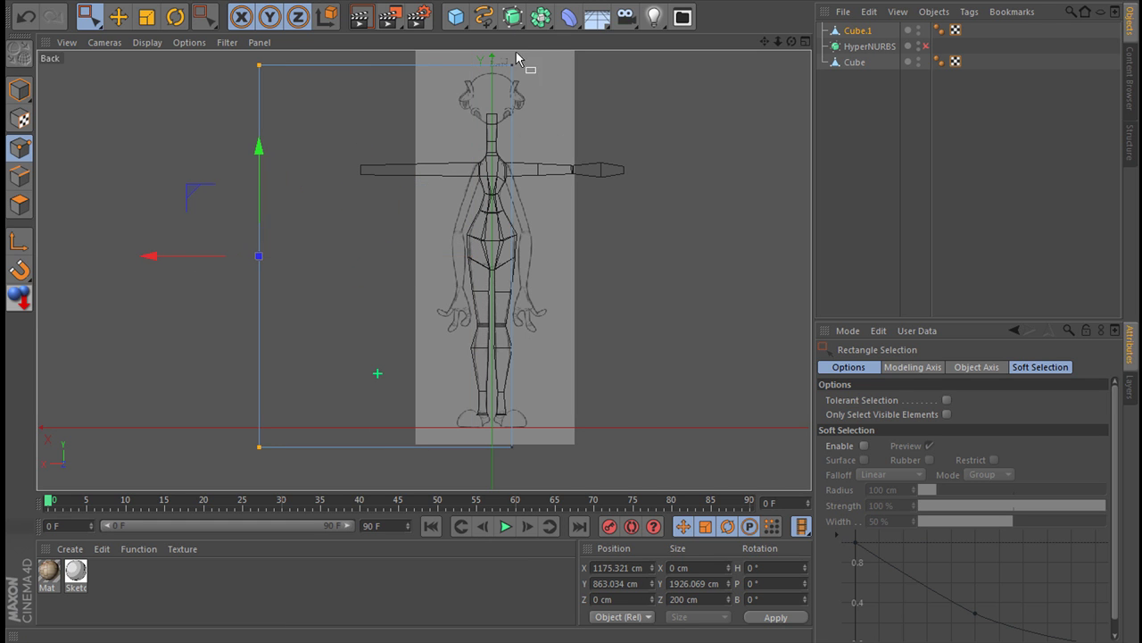
pyautogui.moveTo(479, 50); pyautogui.dragTo(571, 489)
pyautogui.write('0')
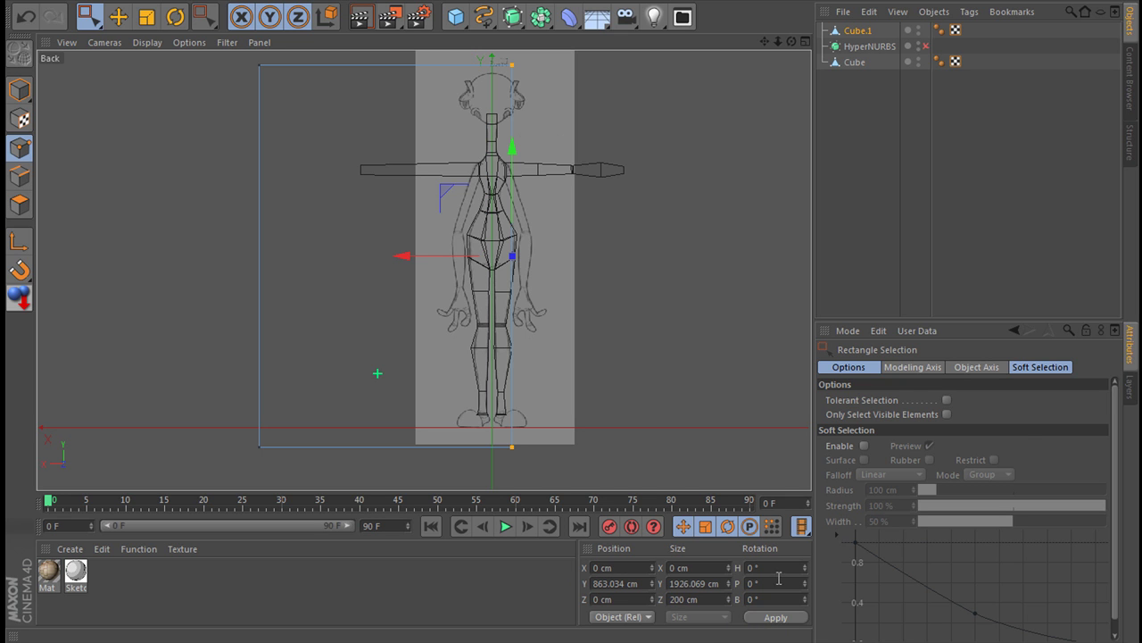
# Step: Clear the point selection, return to four views, and change the side view's display style
pyautogui.click(724, 310)
pyautogui.click(806, 42)
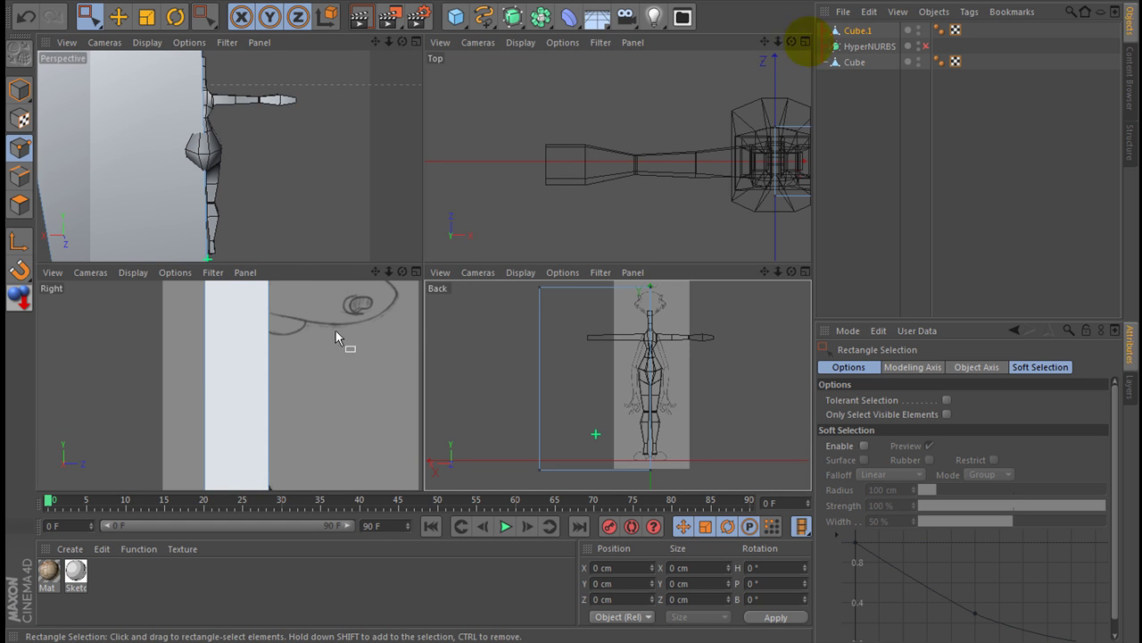
pyautogui.click(147, 273)
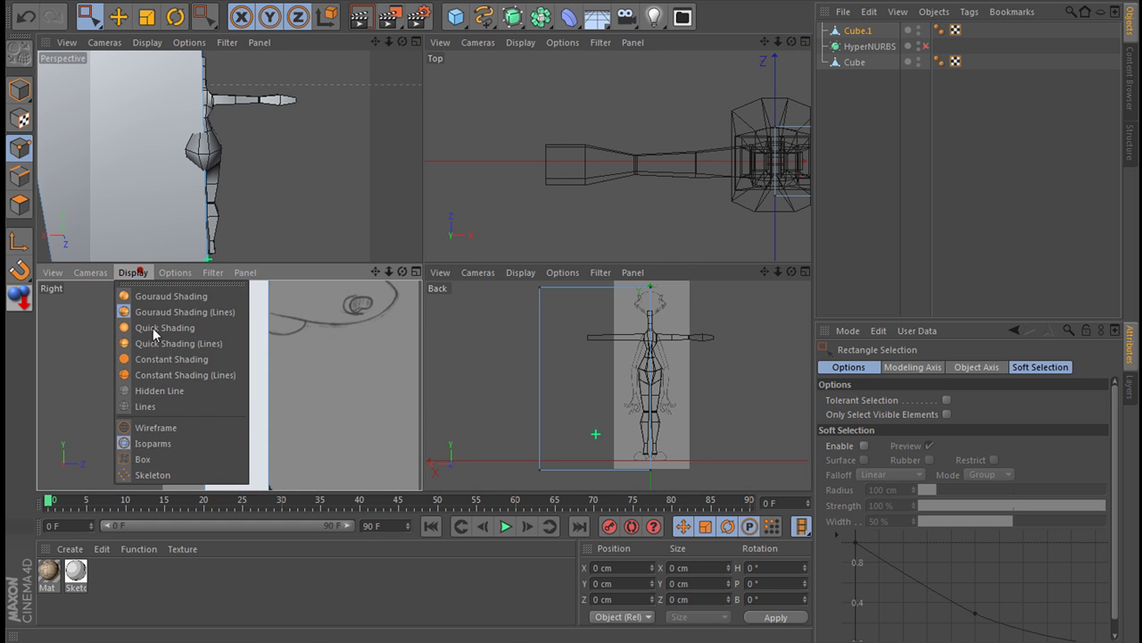
pyautogui.click(170, 391)
pyautogui.click(136, 273)
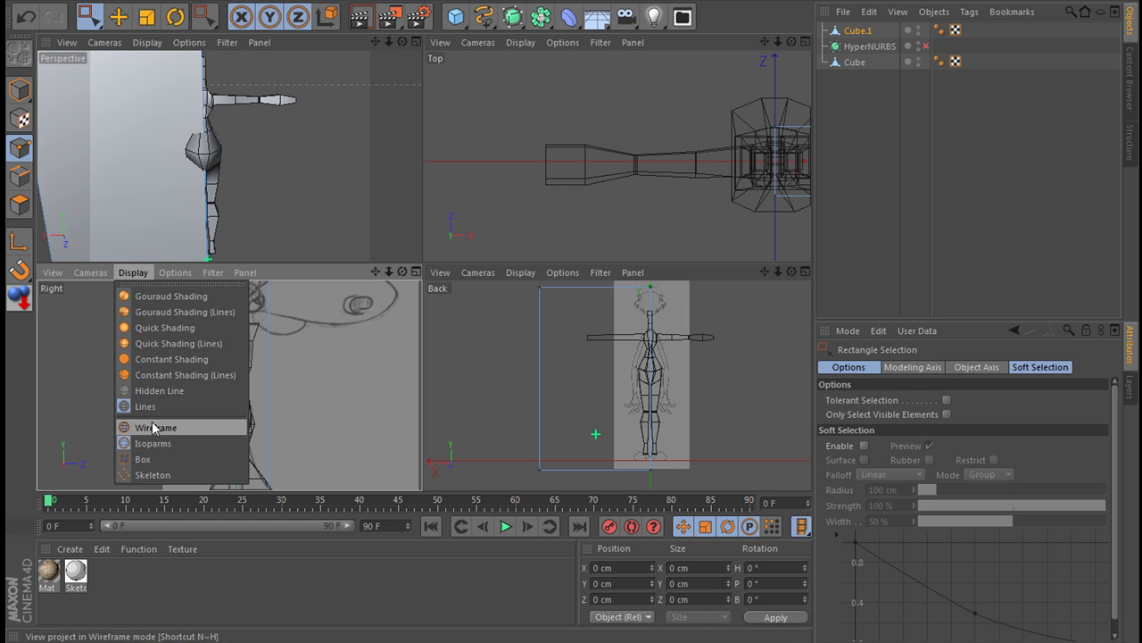
# Step: Show the side view as wireframe, maximise it, and frame the whole model with H
pyautogui.click(416, 267)
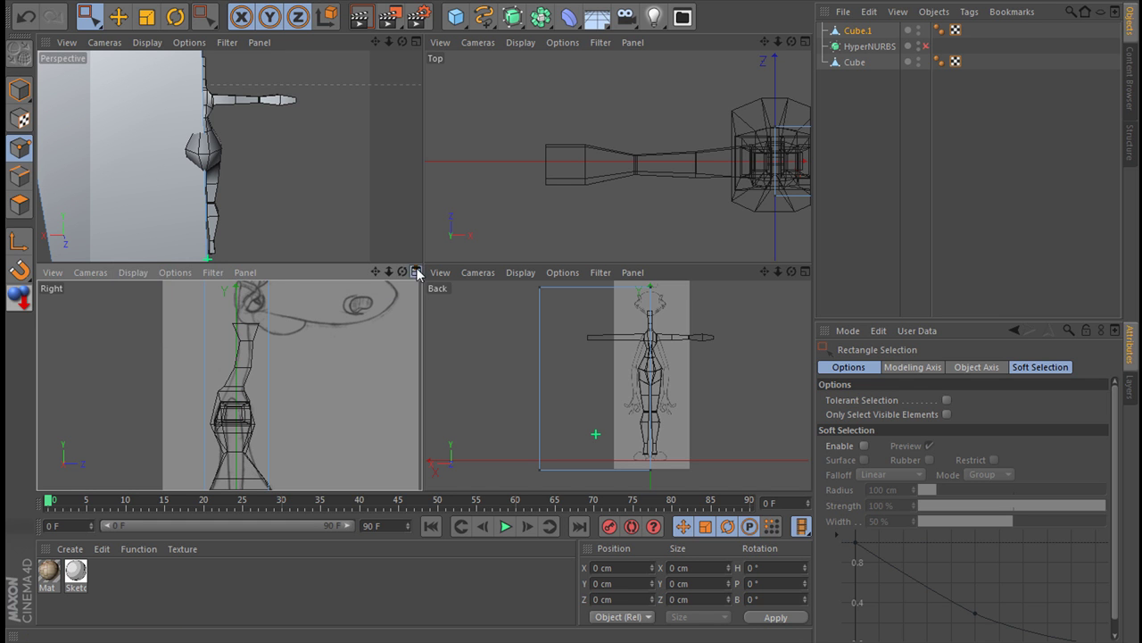
pyautogui.click(415, 268)
pyautogui.scroll(-2, 494, 214)
pyautogui.scroll(-2, 543, 218)
pyautogui.scroll(-2, 543, 219)
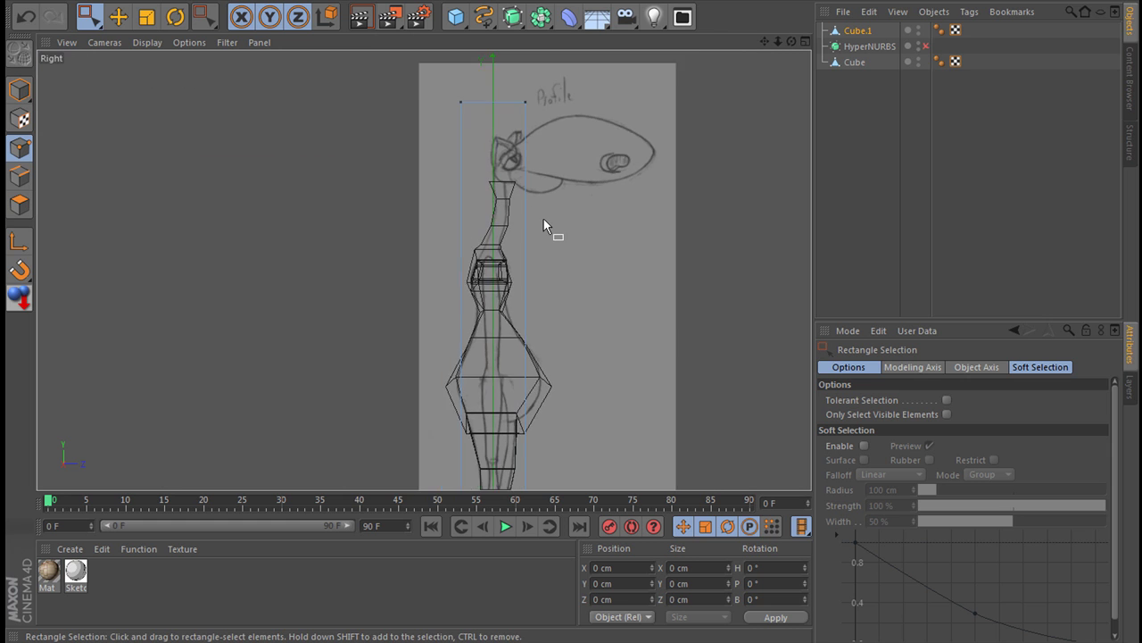
pyautogui.scroll(-1, 543, 219)
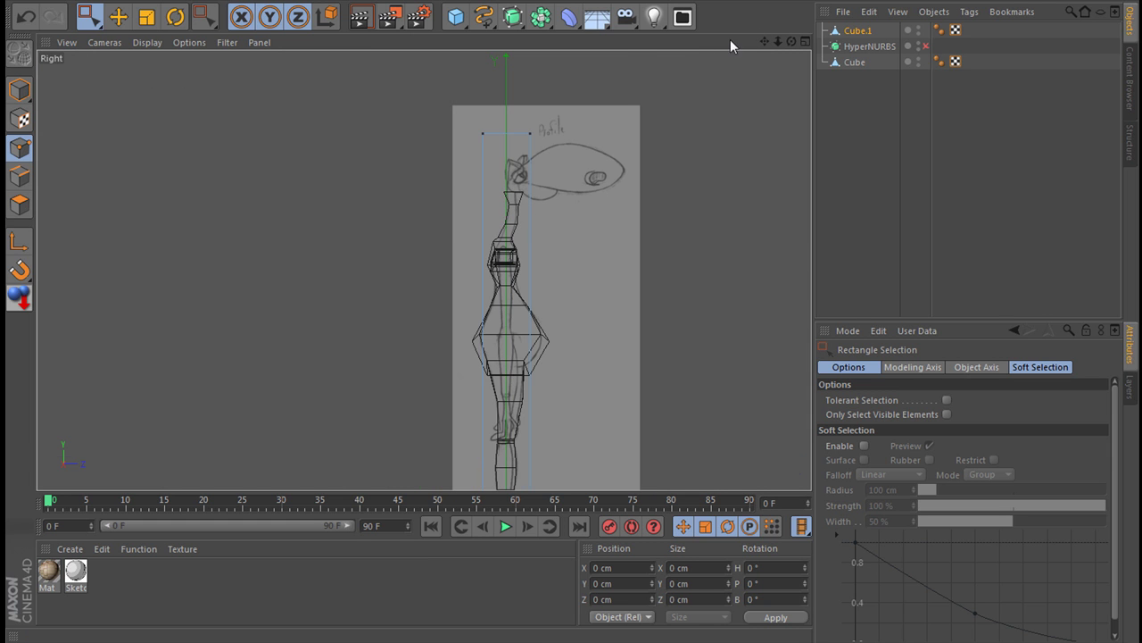
pyautogui.press('h')
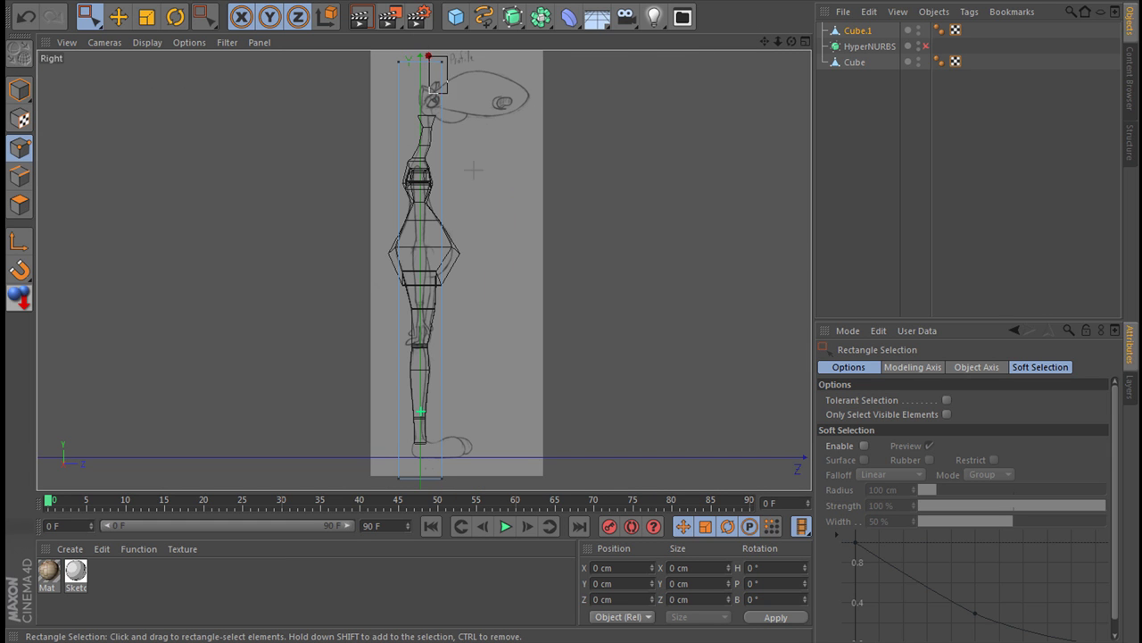
# Step: Pull the slab's right and left point columns outward in depth past the figure's profile
pyautogui.moveTo(437, 87); pyautogui.dragTo(609, 491)
pyautogui.moveTo(546, 272); pyautogui.dragTo(650, 272)
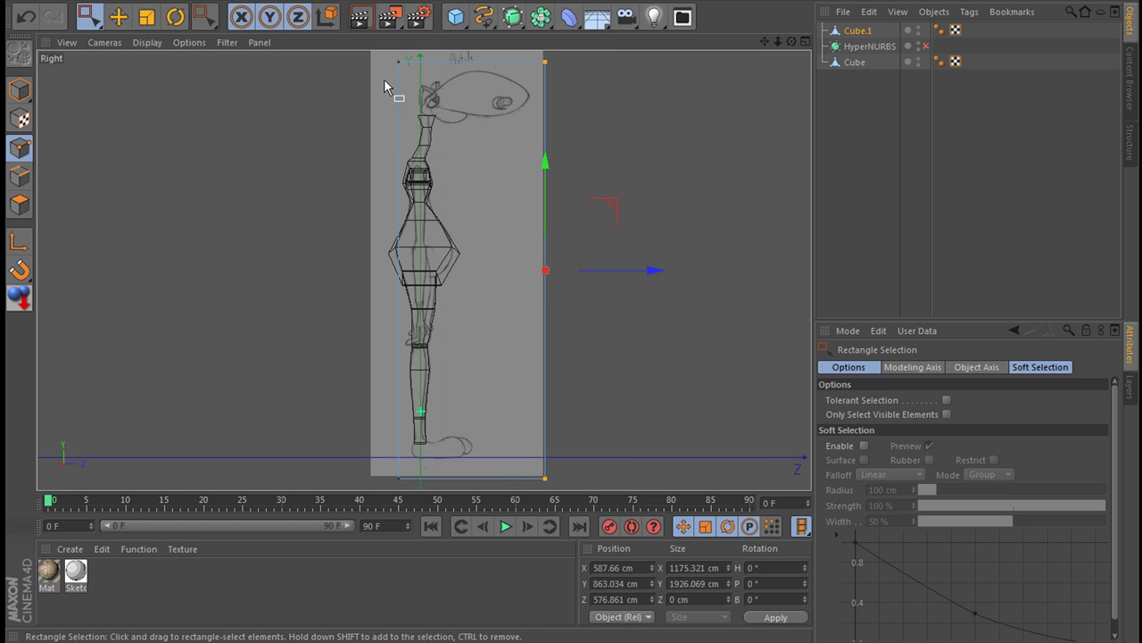
pyautogui.moveTo(379, 68); pyautogui.dragTo(411, 473)
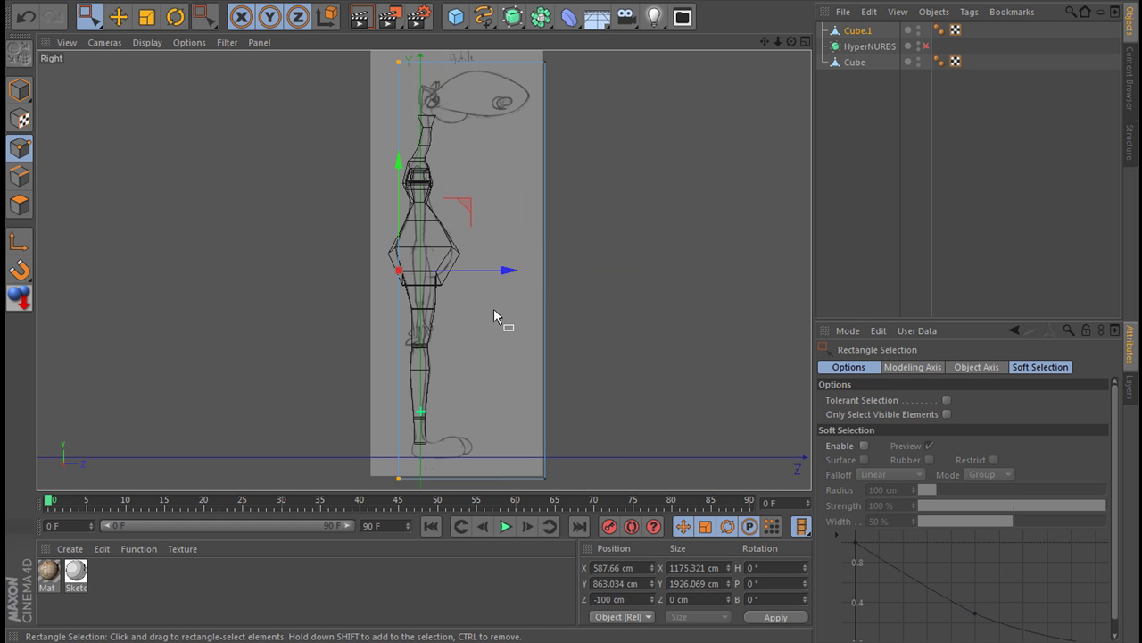
pyautogui.moveTo(510, 277); pyautogui.dragTo(353, 273)
pyautogui.press('Return')
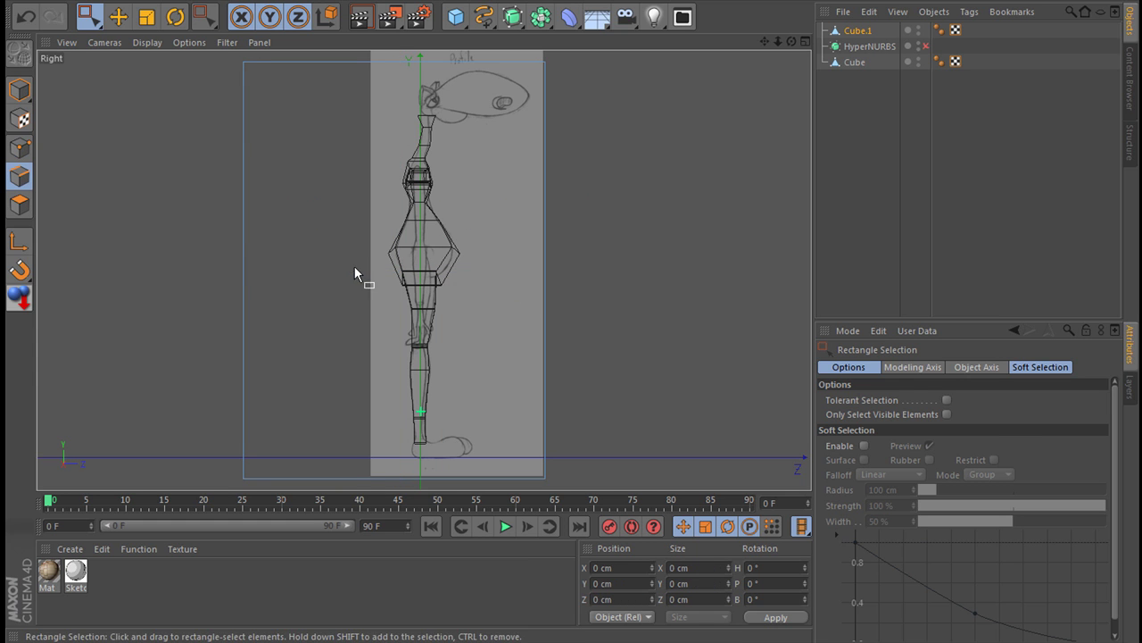
# Step: Rename Cube.1 to 'Seccion' and move it below HyperNURBS in the object list
pyautogui.doubleClick(858, 30)
pyautogui.write('Seccion')
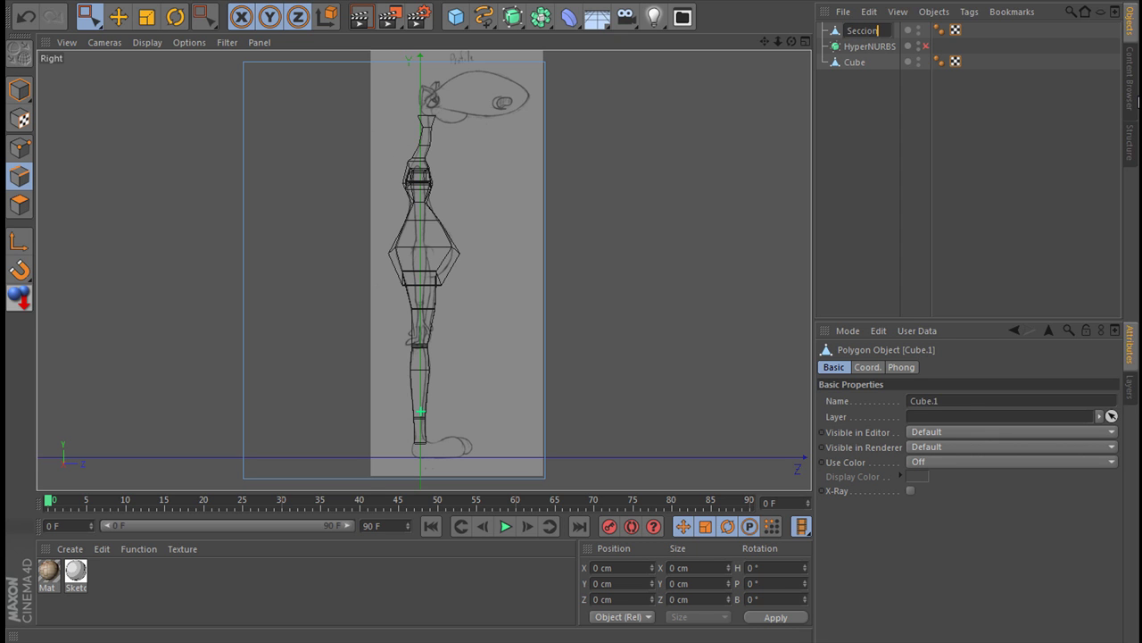
pyautogui.press('Return')
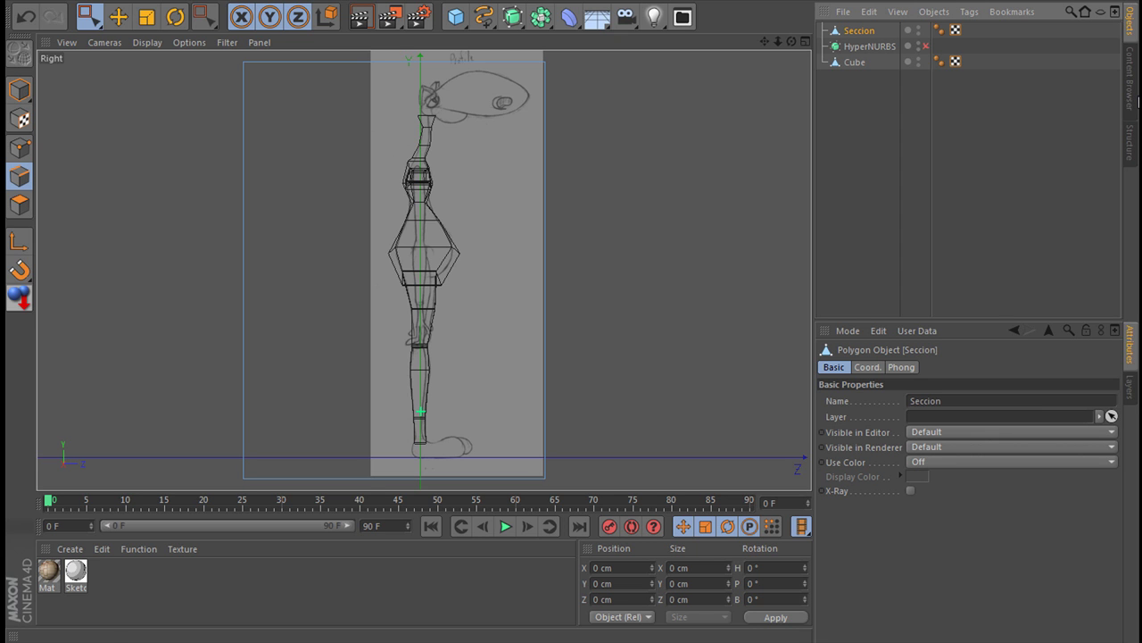
pyautogui.moveTo(873, 53); pyautogui.dragTo(871, 56)
# Step: Maximise the perspective view and adjust its zoom
pyautogui.click(805, 41)
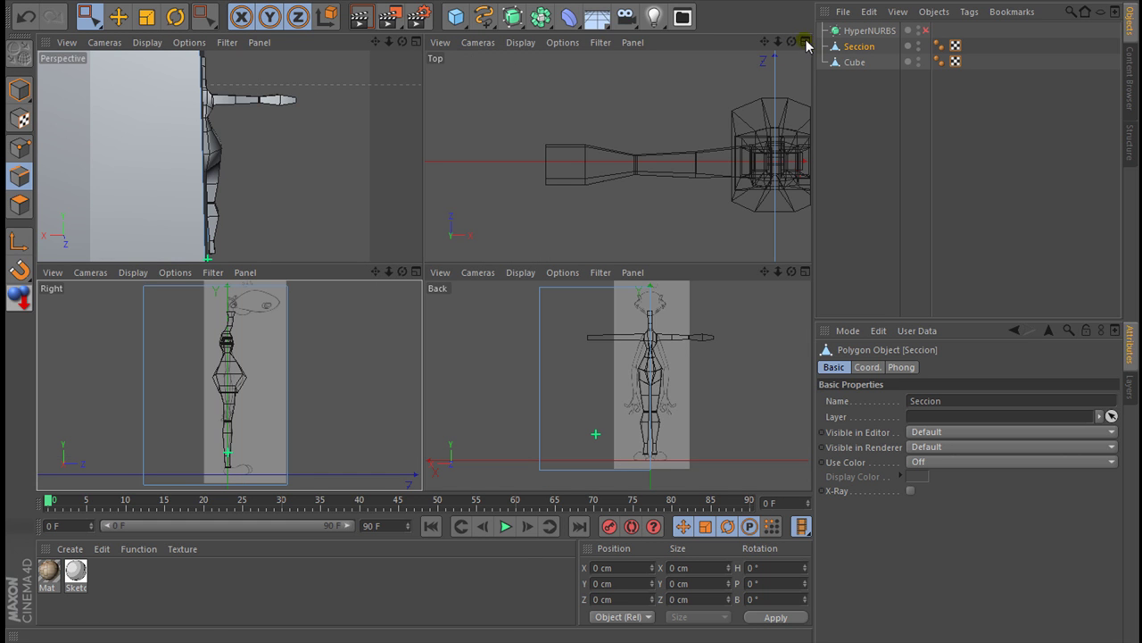
pyautogui.click(415, 41)
pyautogui.scroll(-2, 562, 266)
pyautogui.scroll(-3, 562, 266)
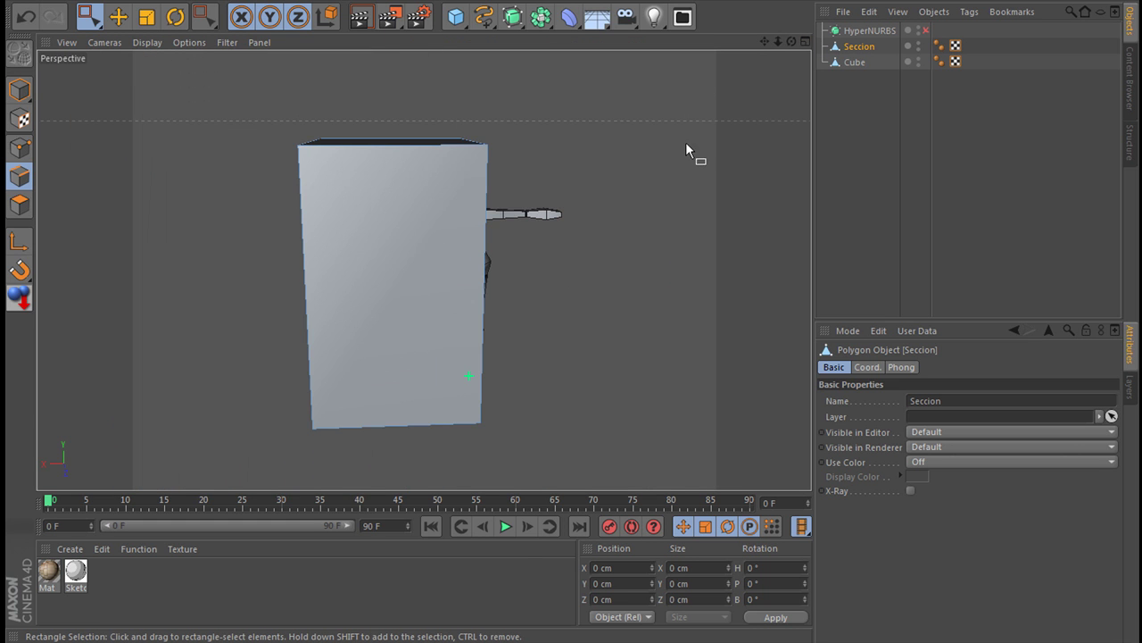
pyautogui.scroll(3, 634, 250)
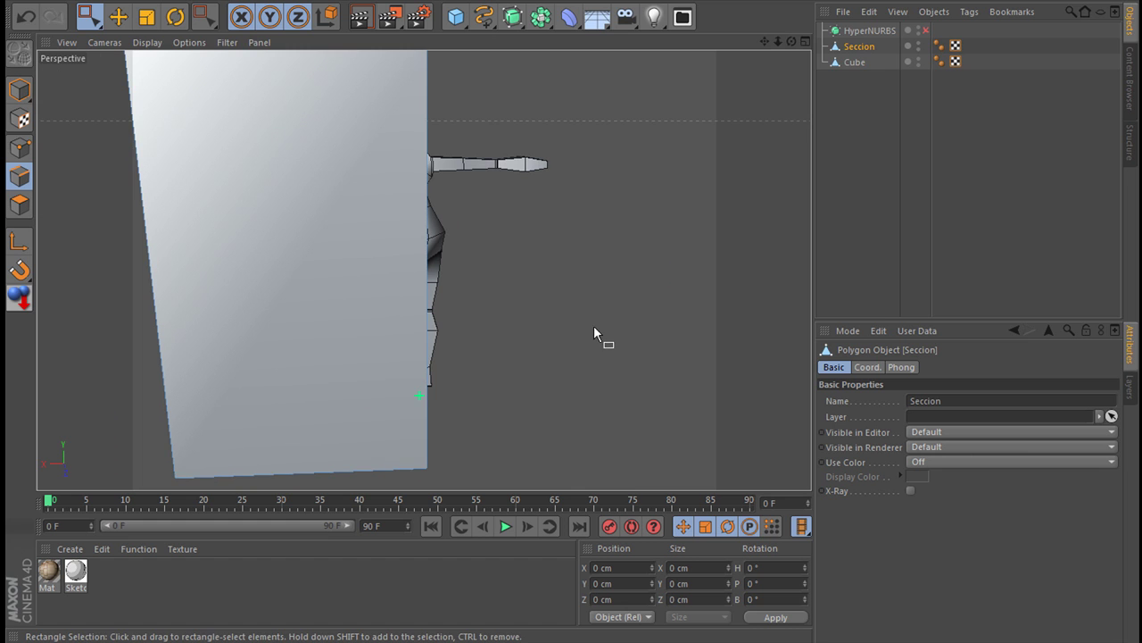
# Step: Add a Boole object and place Seccion and Cube inside it
pyautogui.click(540, 16)
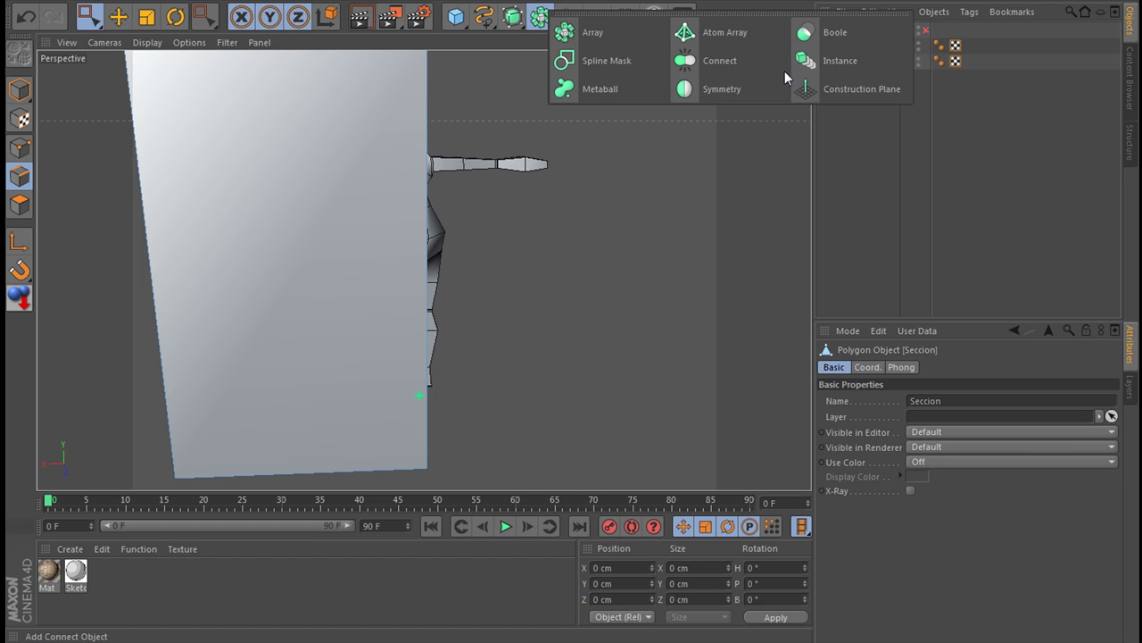
pyautogui.click(847, 33)
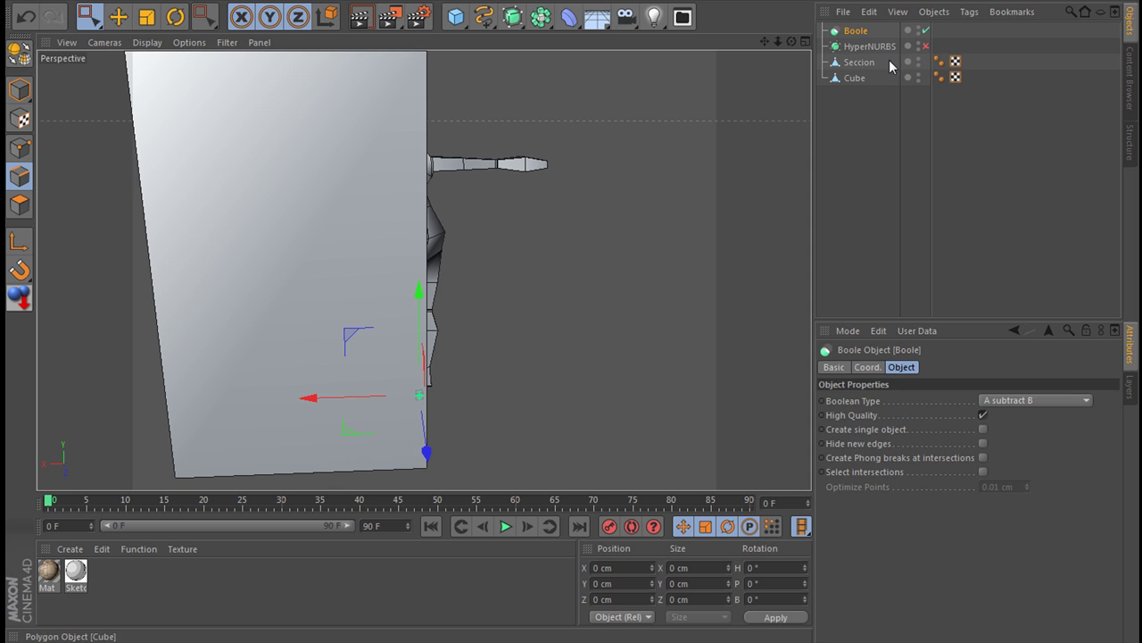
pyautogui.click(856, 61)
pyautogui.keyDown('ctrl'); pyautogui.click(855, 77); pyautogui.keyUp('ctrl')
pyautogui.moveTo(855, 53); pyautogui.dragTo(848, 34)
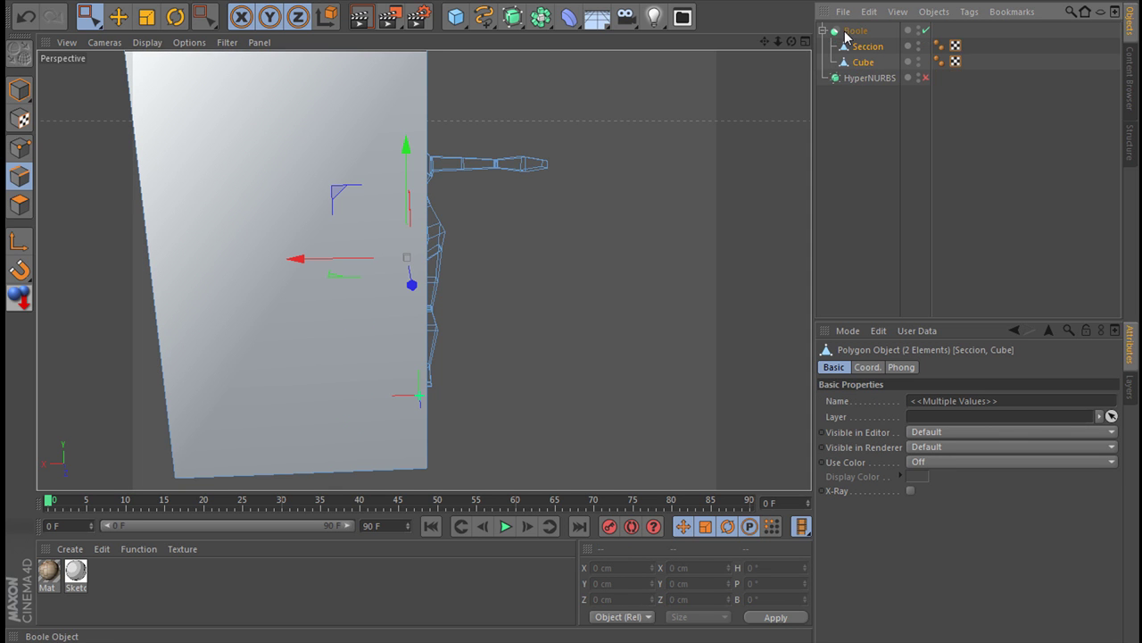
pyautogui.click(862, 161)
pyautogui.click(859, 32)
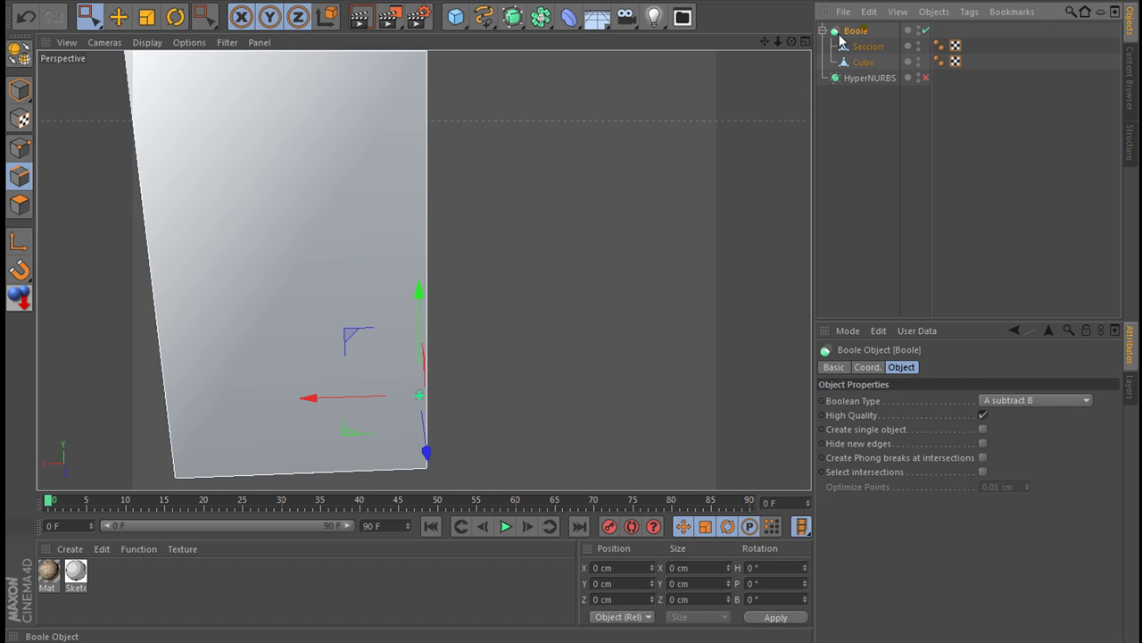
pyautogui.moveTo(791, 41); pyautogui.dragTo(800, 47)
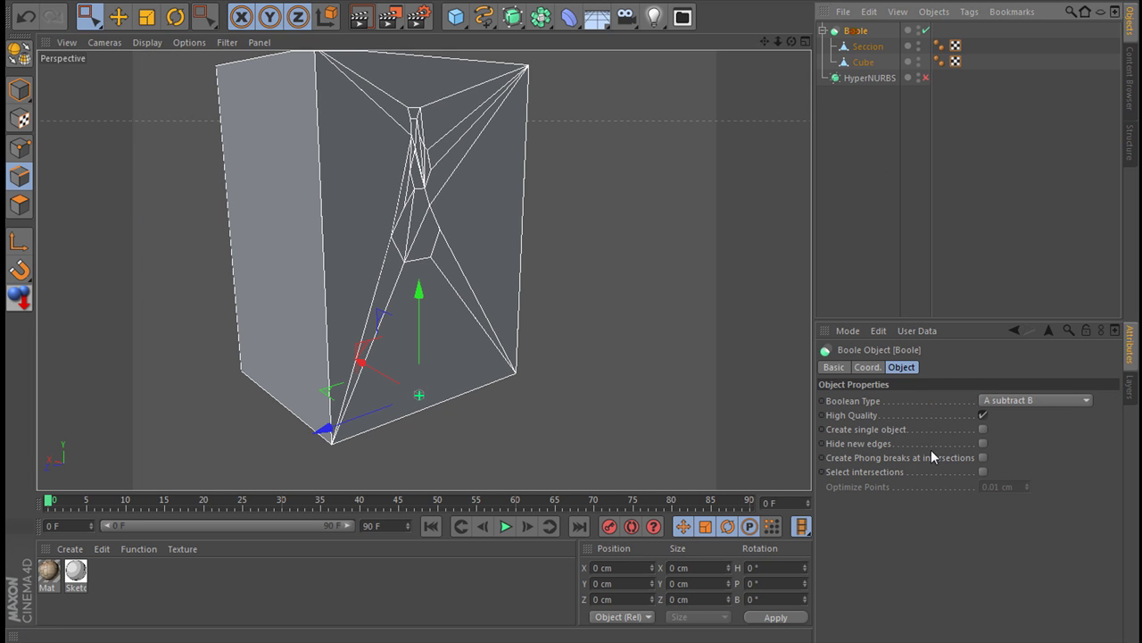
# Step: Try the intersect boolean type, then set the Boole type to A without B
pyautogui.click(1004, 400)
pyautogui.click(1005, 427)
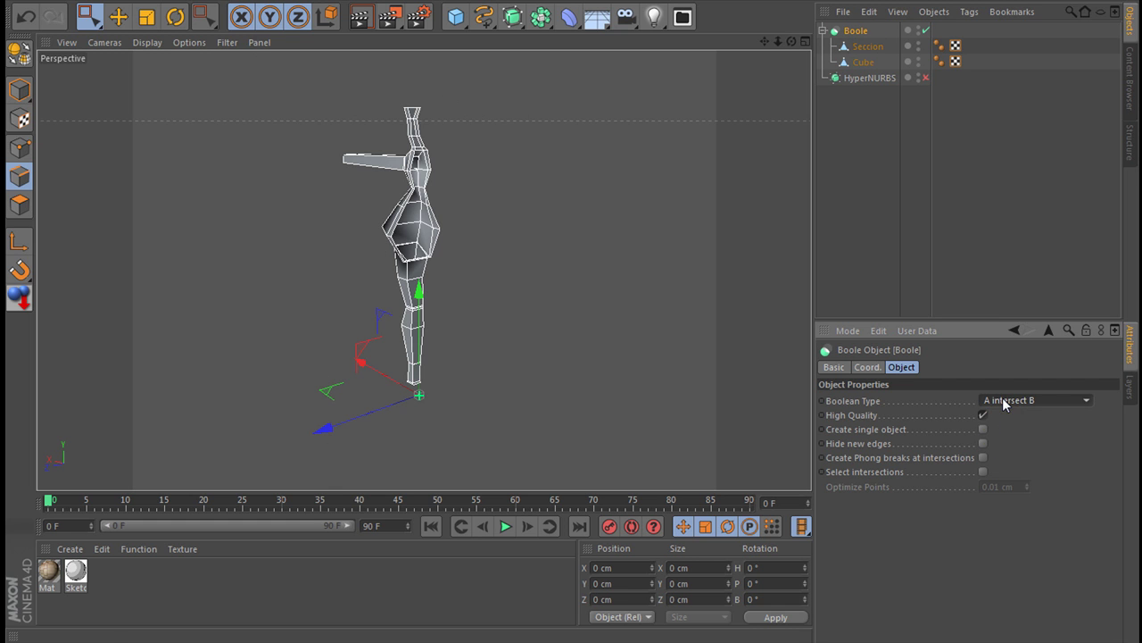
pyautogui.click(863, 63)
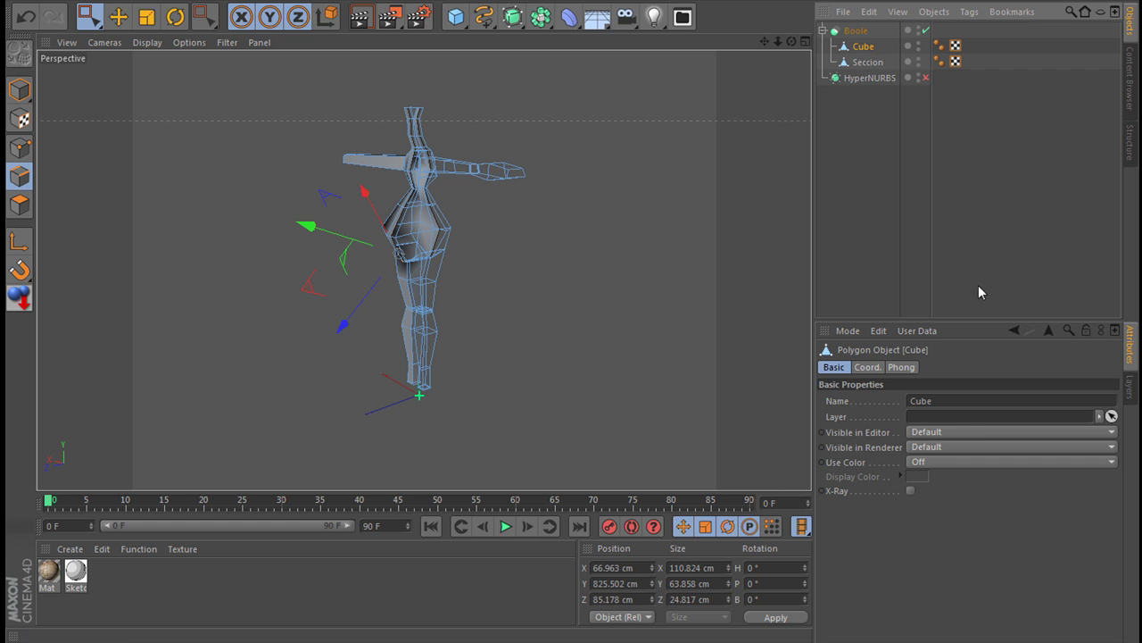
pyautogui.click(847, 31)
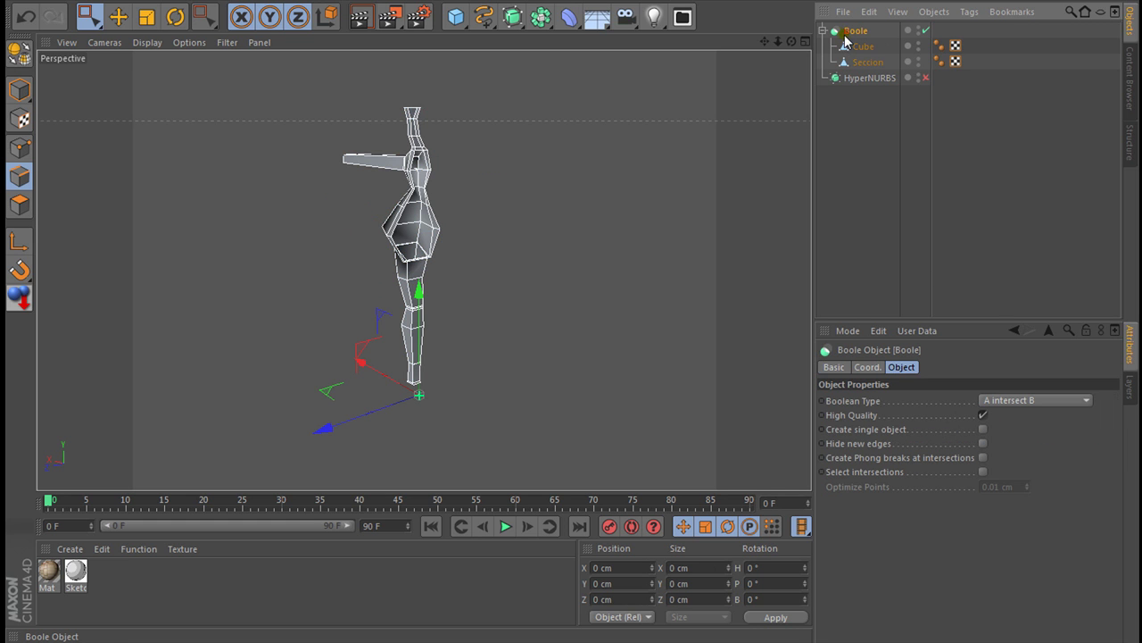
pyautogui.click(1018, 404)
pyautogui.click(1028, 436)
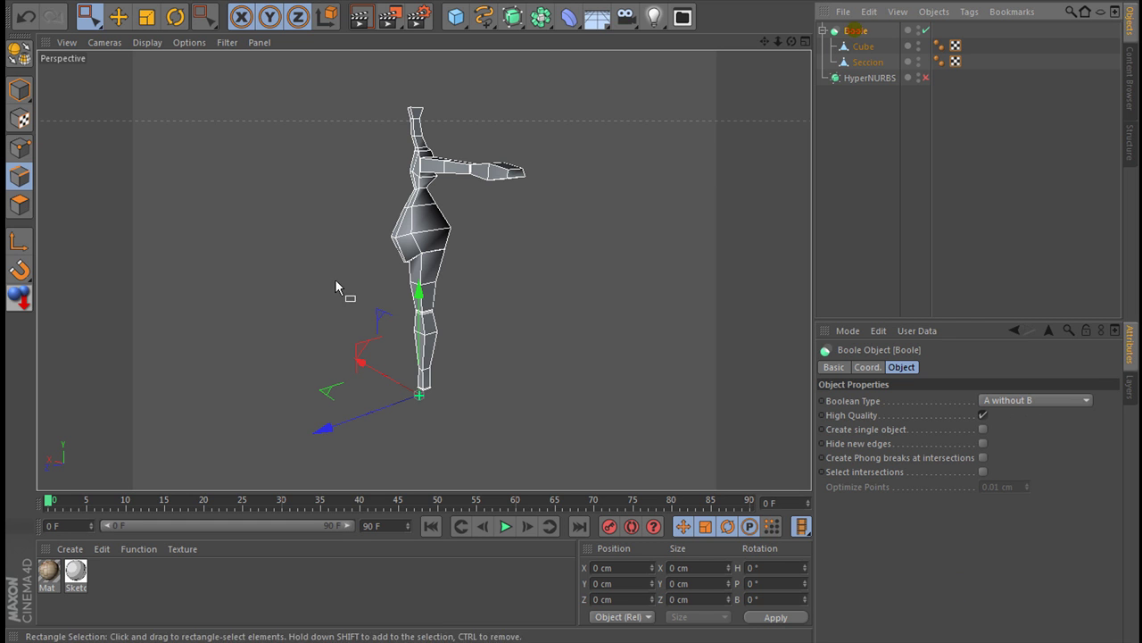
# Step: Bake the Boole into a Cube mesh under HyperNURBS, delete the leftover Boole null, enable smoothing
pyautogui.click(20, 55)
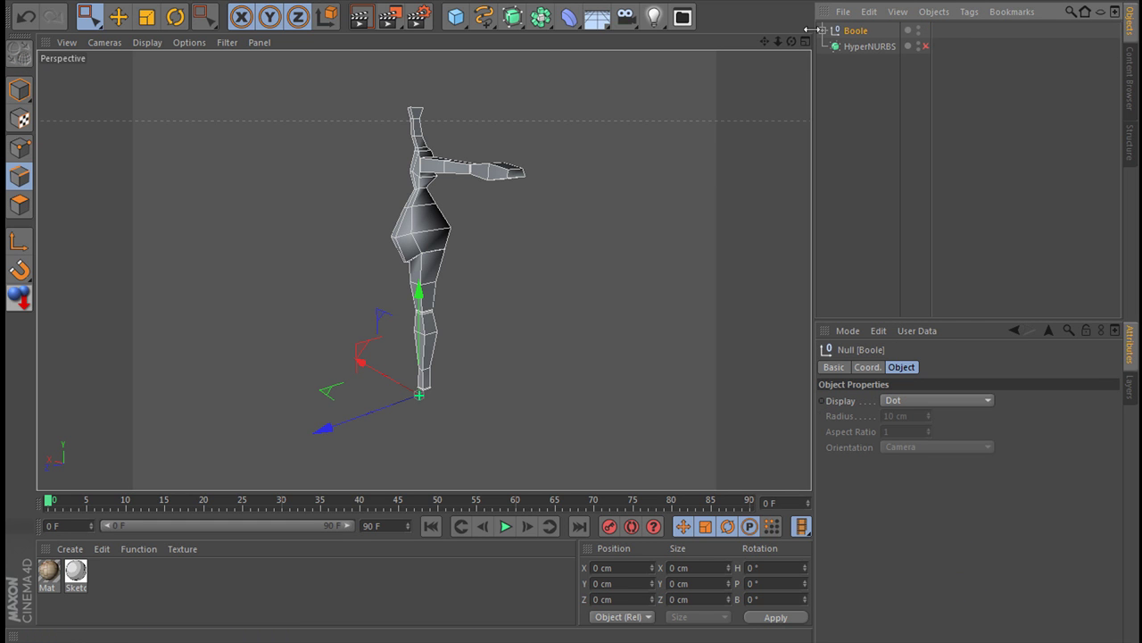
pyautogui.click(863, 46)
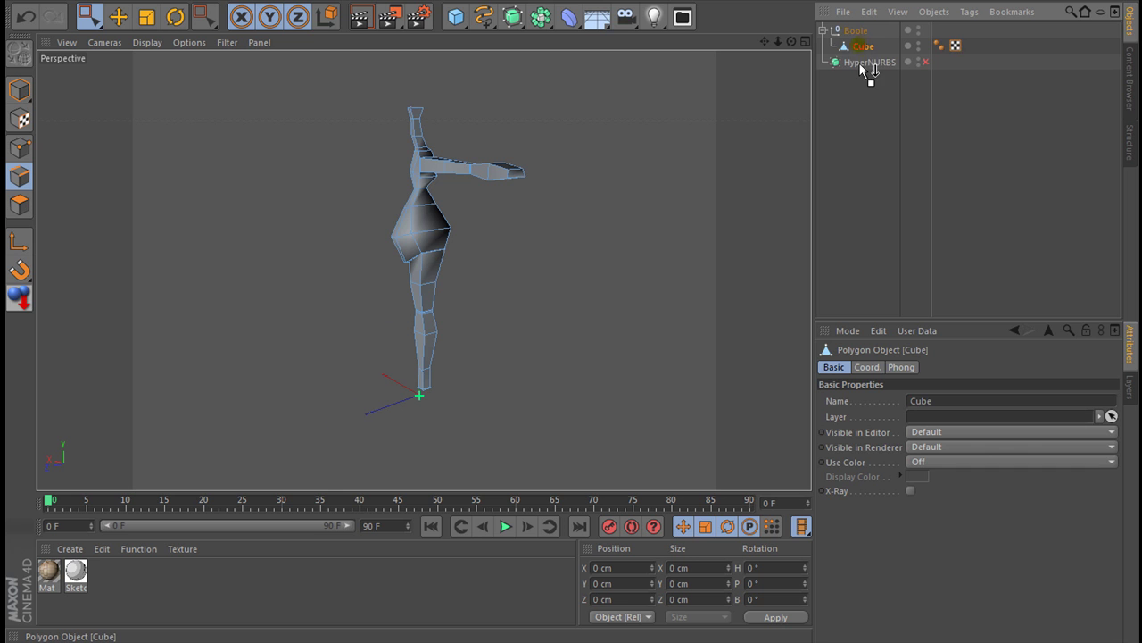
pyautogui.moveTo(860, 64); pyautogui.dragTo(859, 63)
pyautogui.click(860, 31)
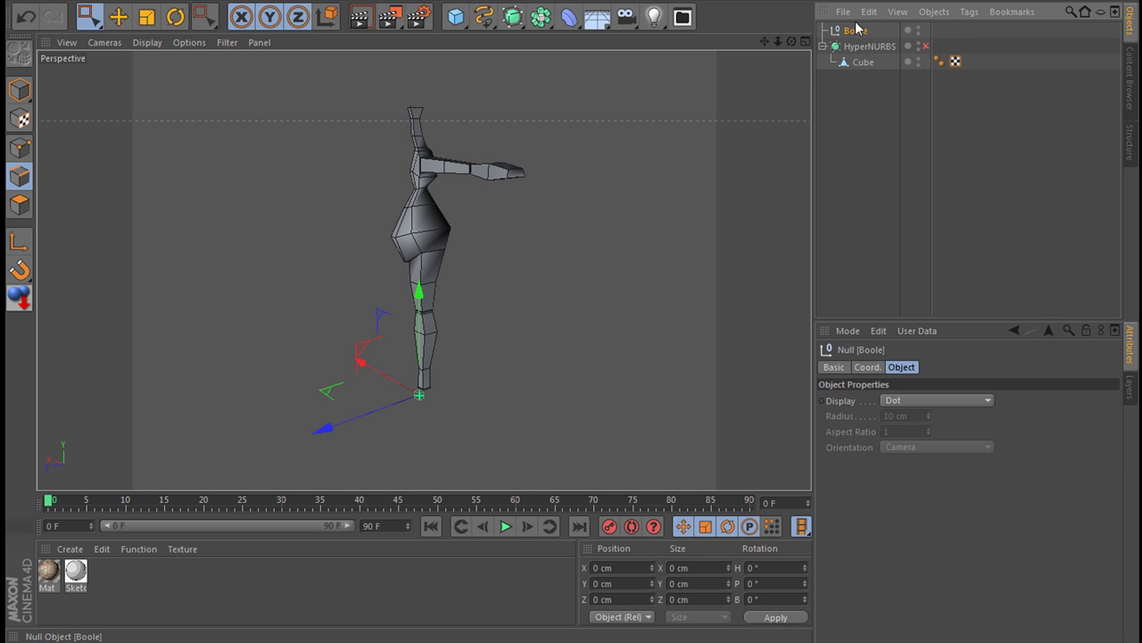
pyautogui.press('Delete')
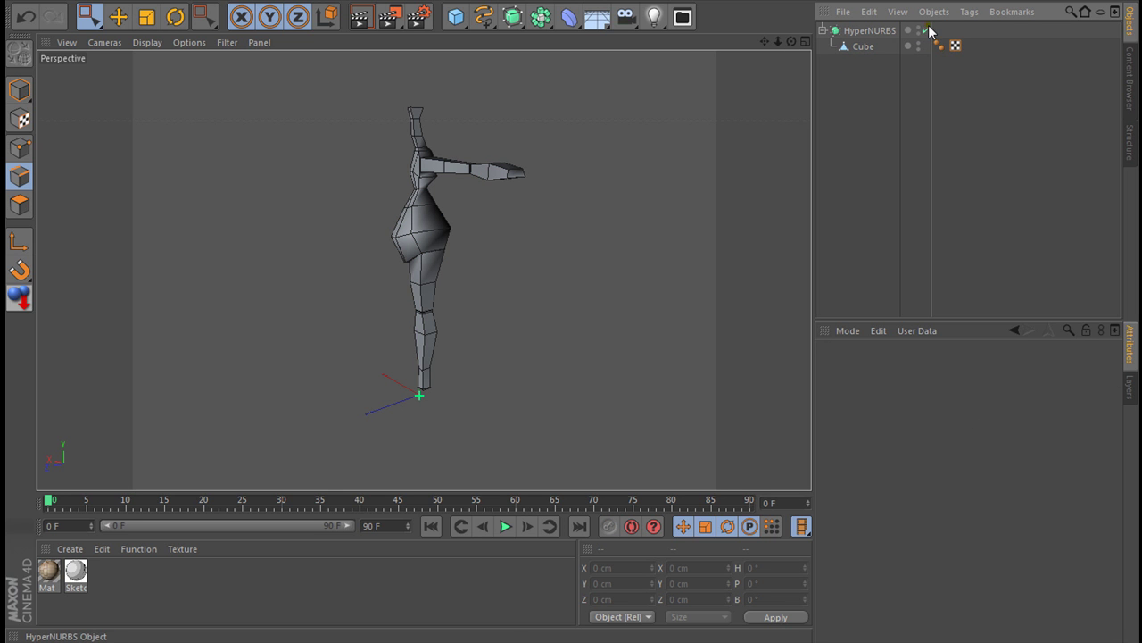
pyautogui.click(926, 30)
pyautogui.moveTo(791, 41)
pyautogui.mouseDown()
pyautogui.moveTo(572, 304)
pyautogui.moveTo(500, 308)
pyautogui.mouseUp()
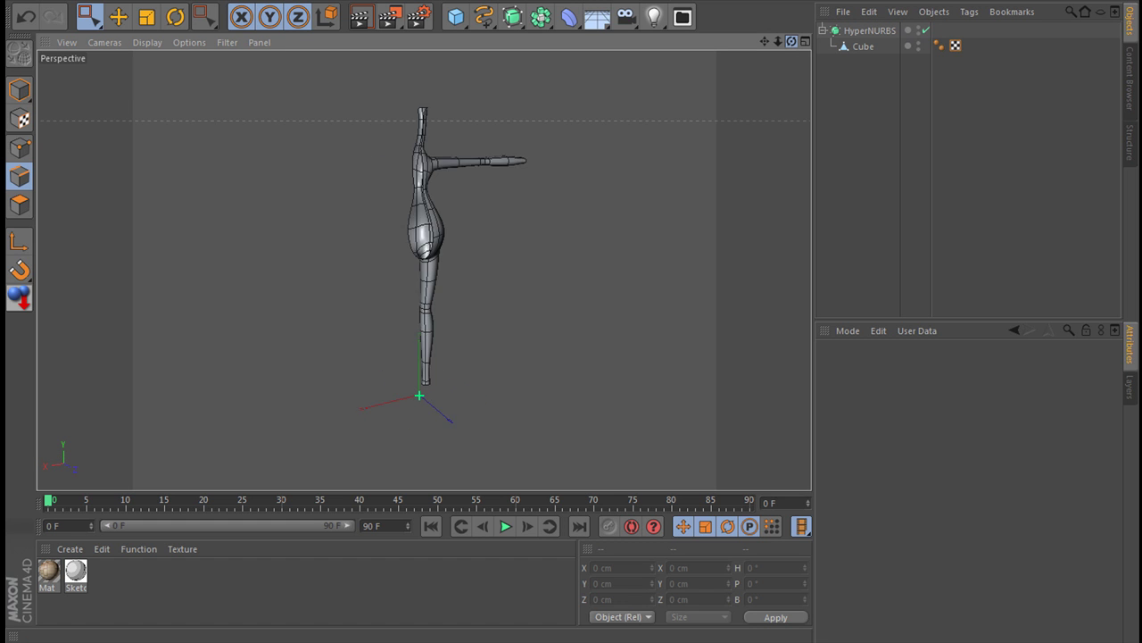
# Step: Add a Symmetry object, put the Cube inside it, and nest Symmetry under HyperNURBS
pyautogui.moveTo(791, 42); pyautogui.dragTo(802, 44)
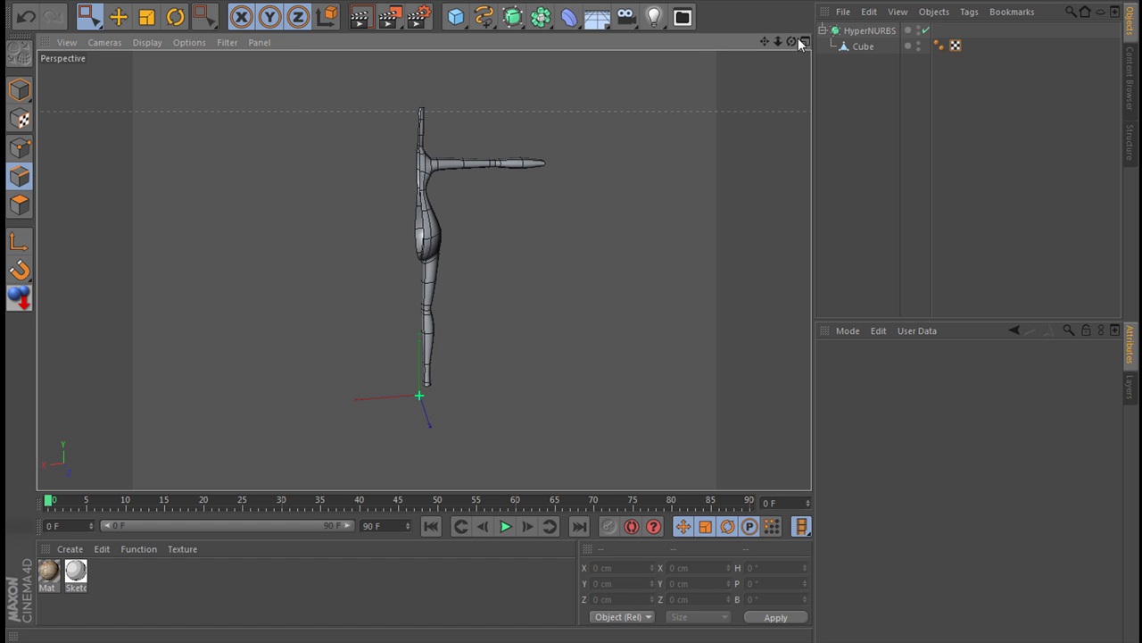
pyautogui.click(542, 19)
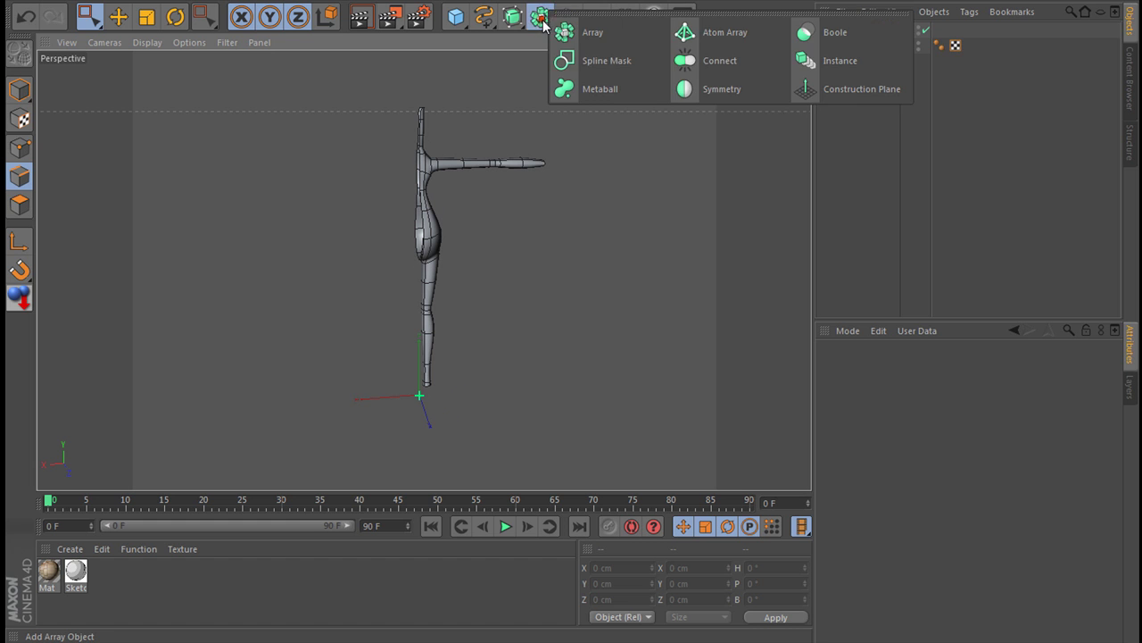
pyautogui.click(729, 92)
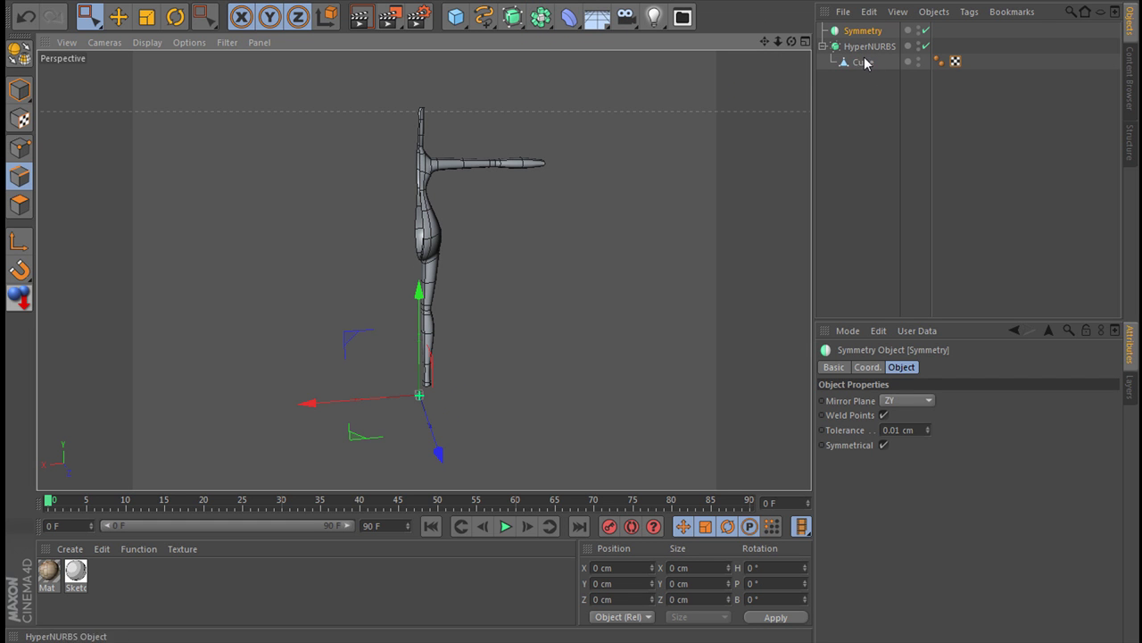
pyautogui.click(864, 61)
pyautogui.moveTo(864, 61); pyautogui.dragTo(850, 31)
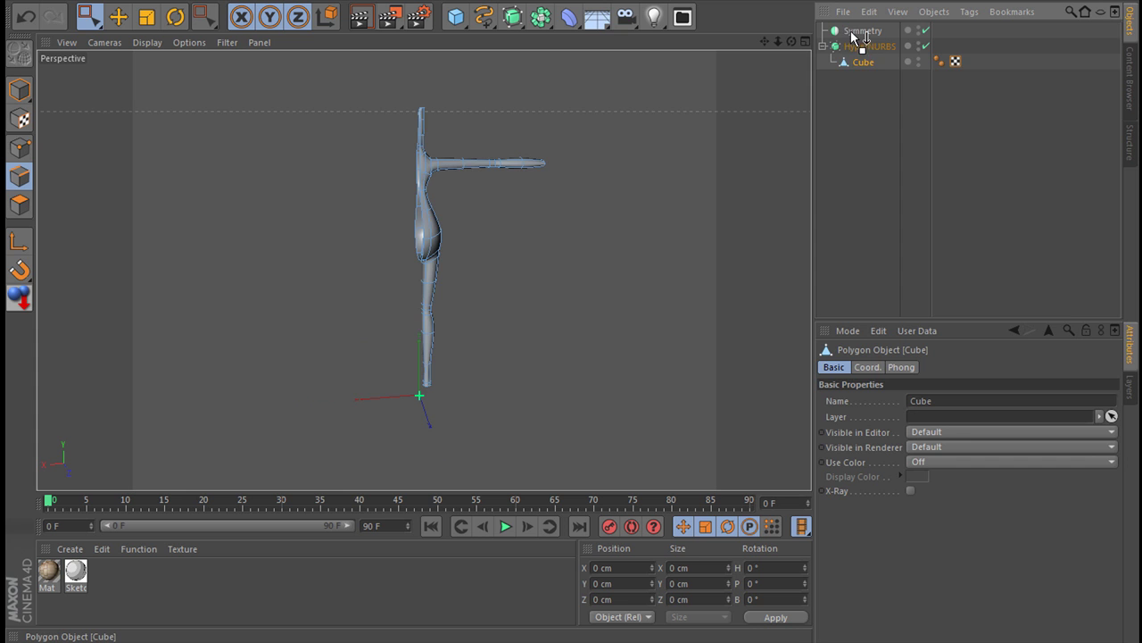
pyautogui.click(848, 137)
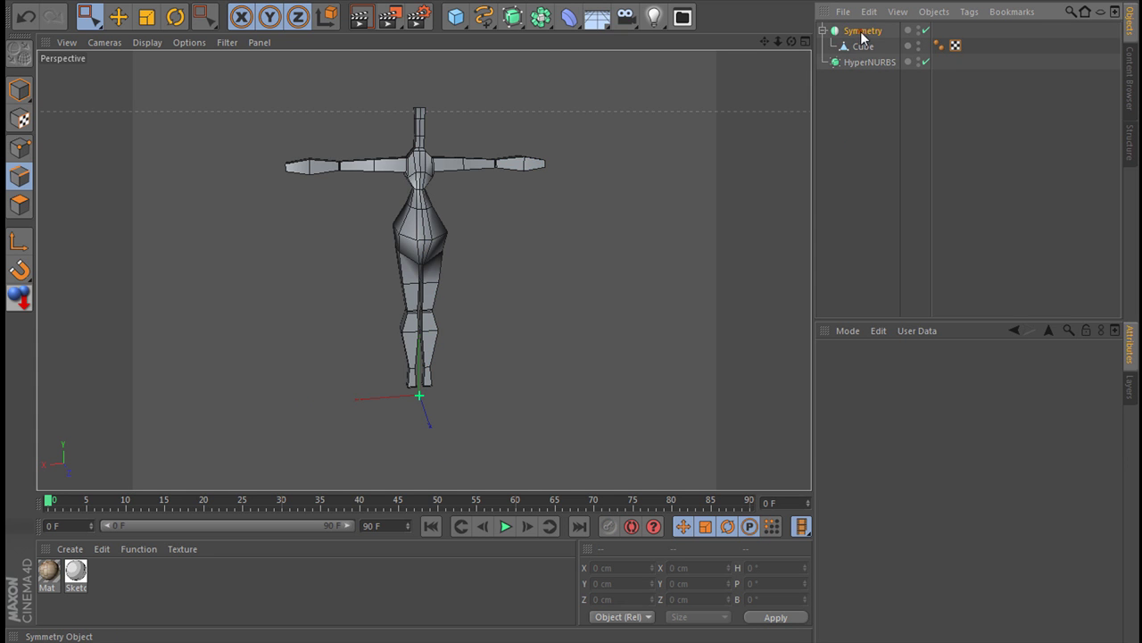
pyautogui.click(858, 34)
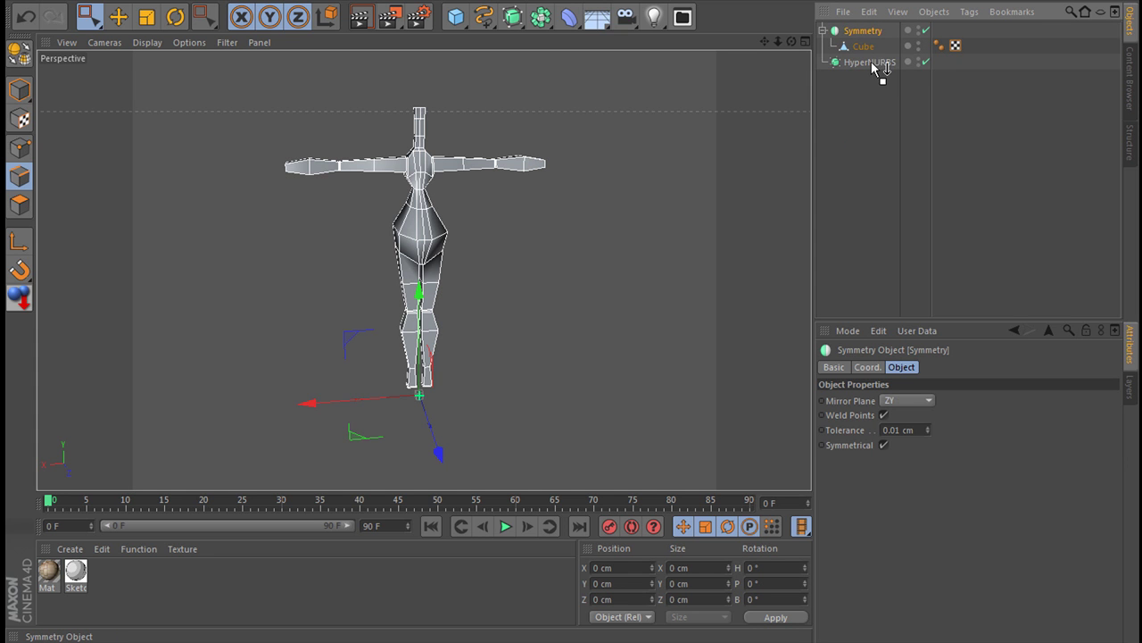
pyautogui.moveTo(871, 67); pyautogui.dragTo(871, 61)
pyautogui.click(858, 156)
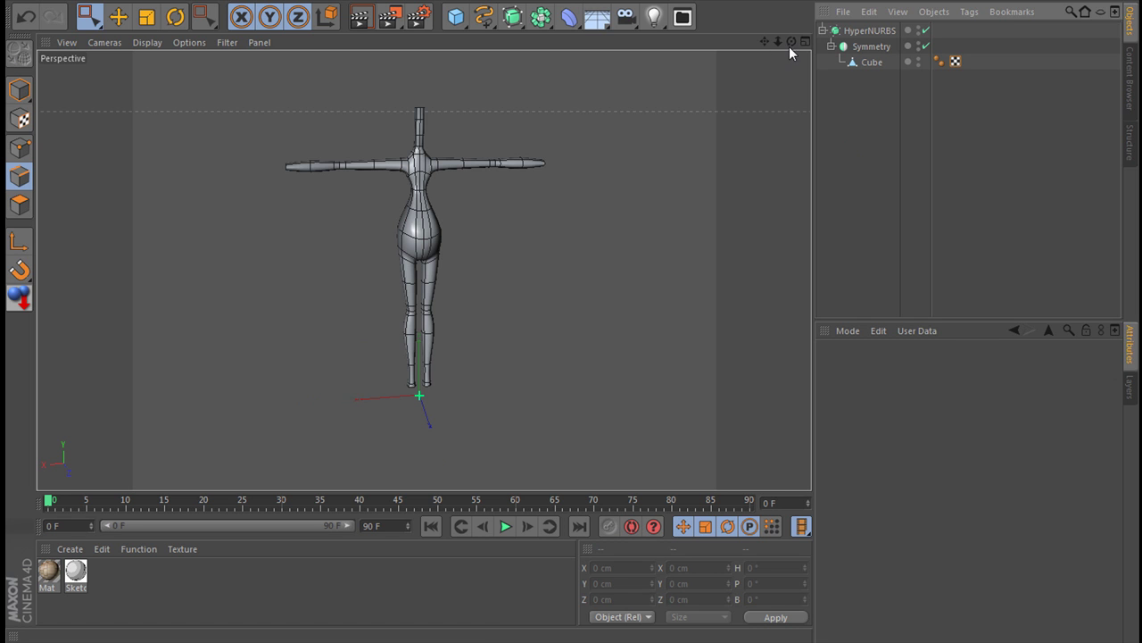
# Step: Orbit the perspective view to inspect the smoothed symmetrical figure
pyautogui.moveTo(791, 42)
pyautogui.mouseDown()
pyautogui.moveTo(755, 43)
pyautogui.moveTo(777, 43)
pyautogui.mouseUp()
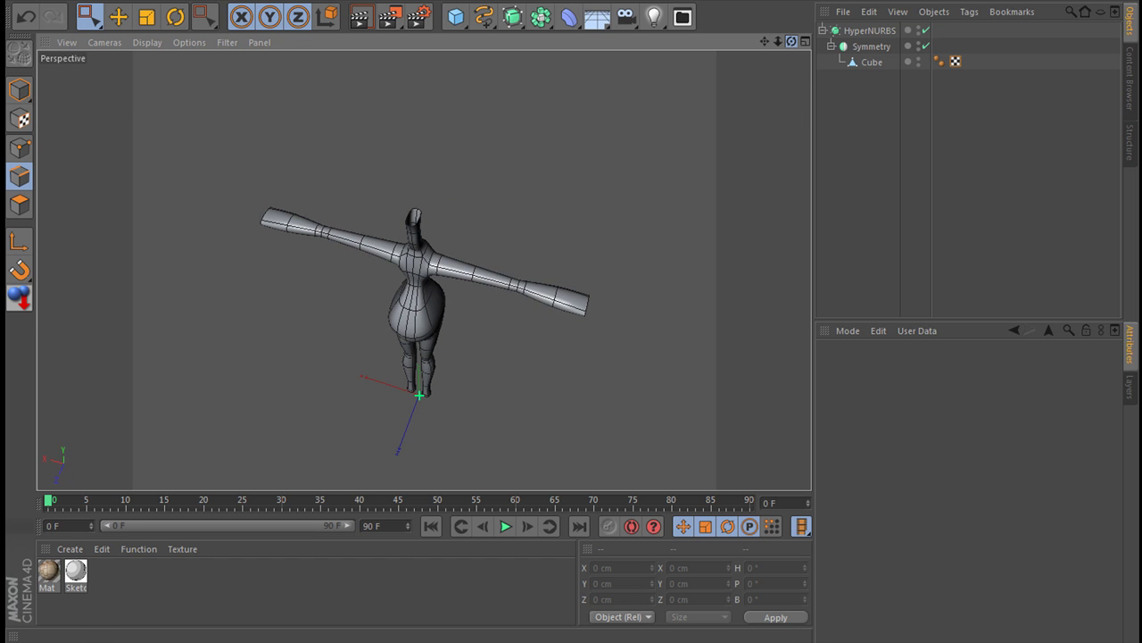
# Step: Maximize the Top view on the arm with the Cube selected, in Point mode
pyautogui.click(806, 40)
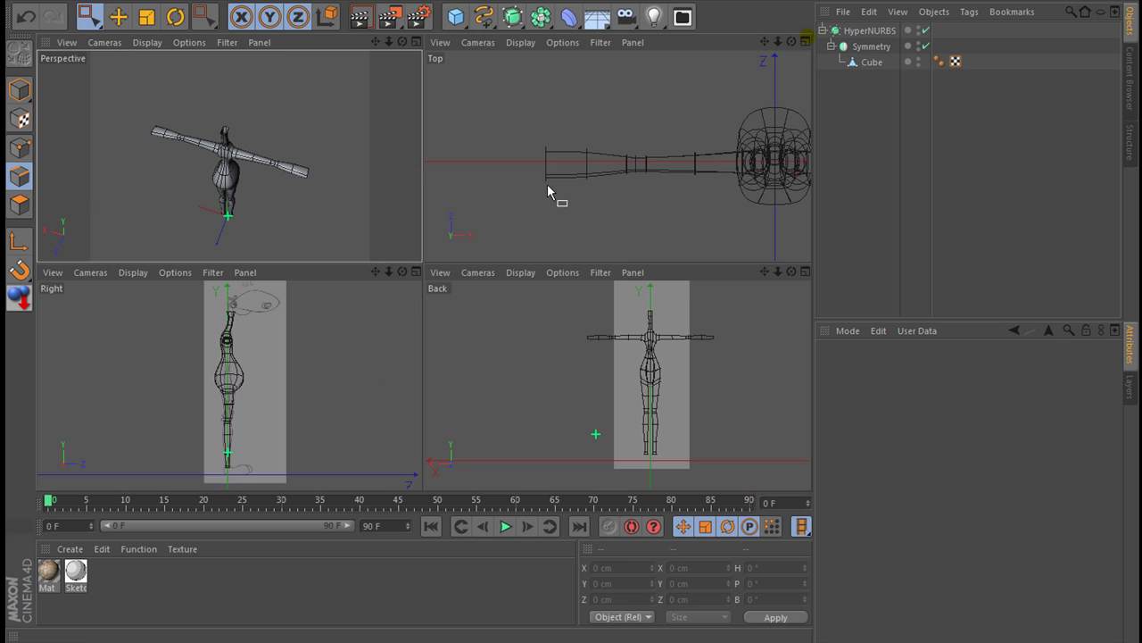
pyautogui.moveTo(783, 53); pyautogui.dragTo(482, 55, button='middle')
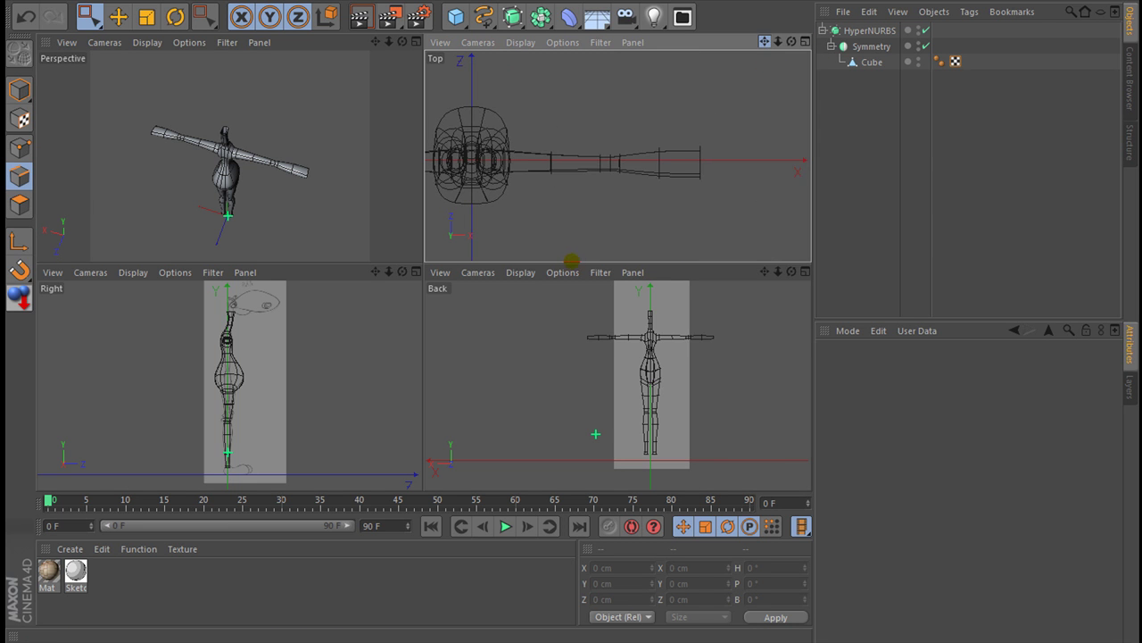
pyautogui.click(807, 42)
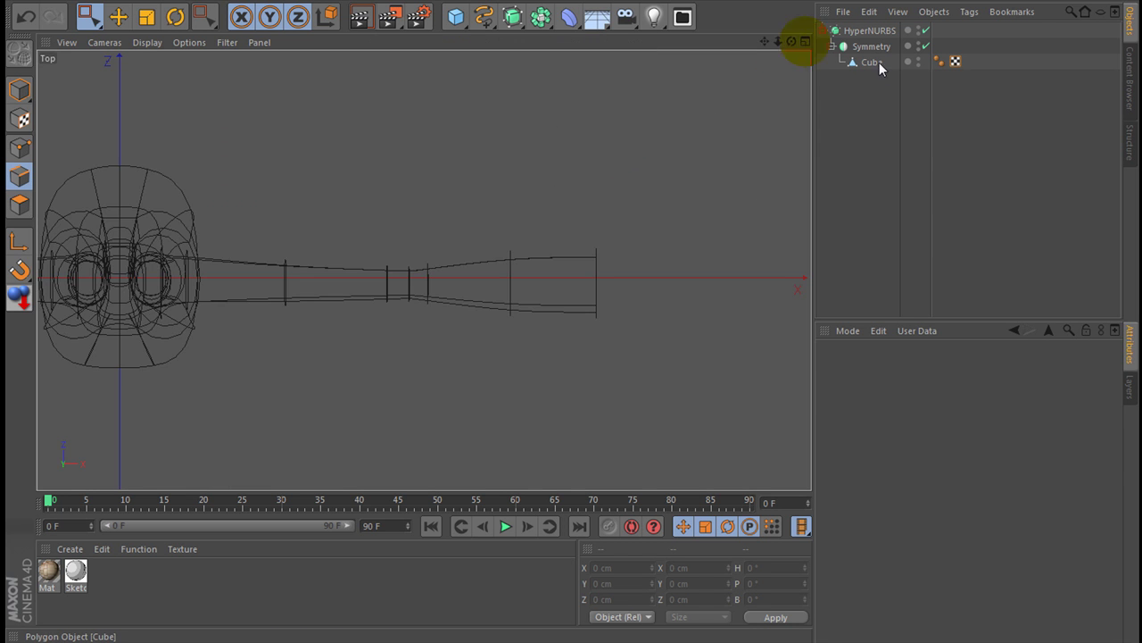
pyautogui.click(872, 61)
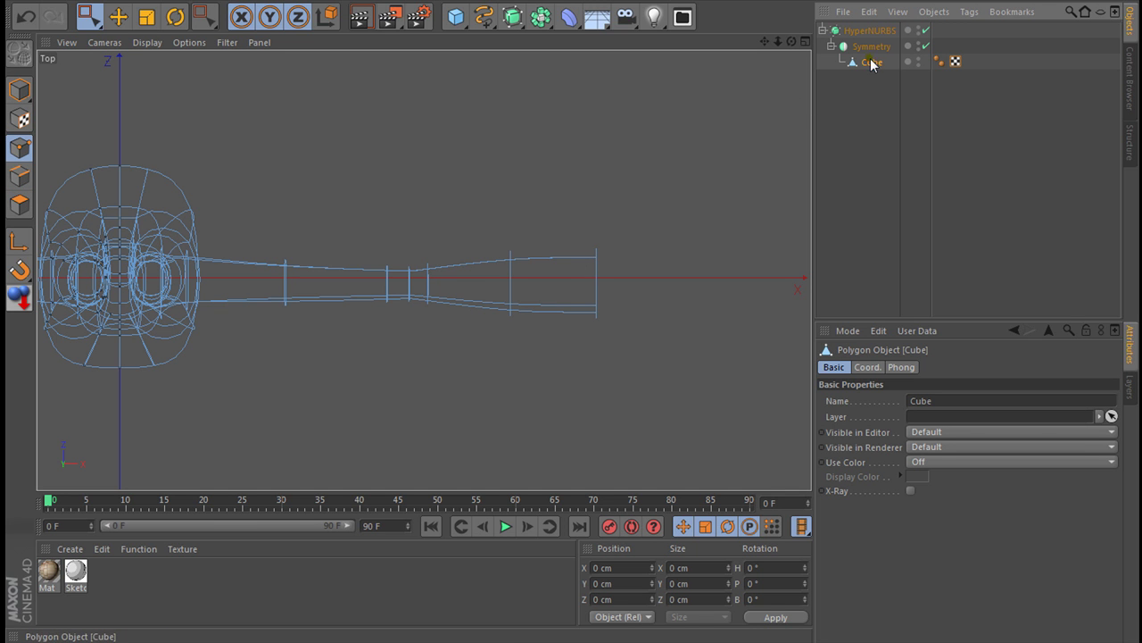
pyautogui.moveTo(574, 241); pyautogui.dragTo(621, 366)
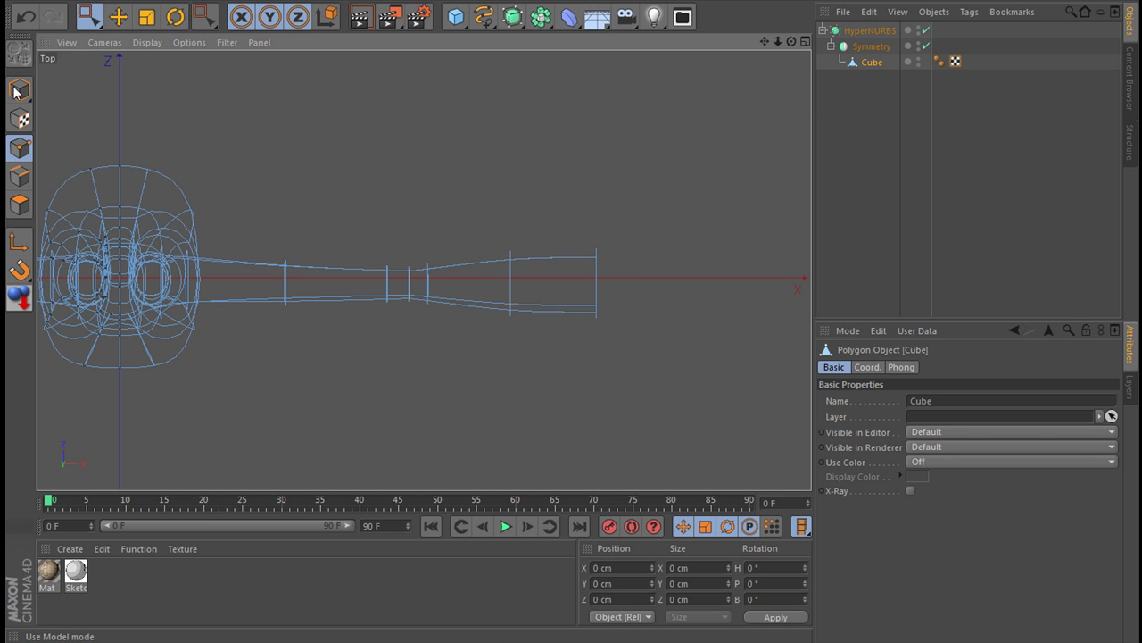
pyautogui.click(27, 148)
# Step: Scale the column of arm-tip points along Z to about 95% depth
pyautogui.click(867, 62)
pyautogui.moveTo(765, 42)
pyautogui.mouseDown()
pyautogui.moveTo(571, 304)
pyautogui.moveTo(410, 230)
pyautogui.mouseUp()
pyautogui.moveTo(265, 211); pyautogui.dragTo(333, 382)
pyautogui.press('t')
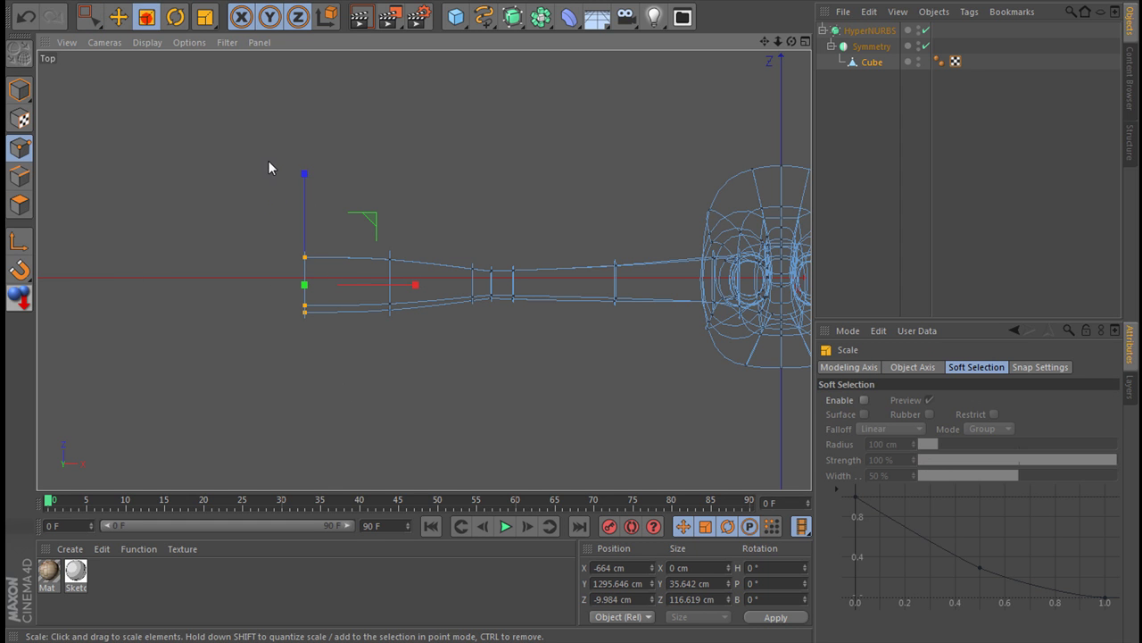
pyautogui.moveTo(300, 169); pyautogui.dragTo(302, 227)
pyautogui.click(423, 415)
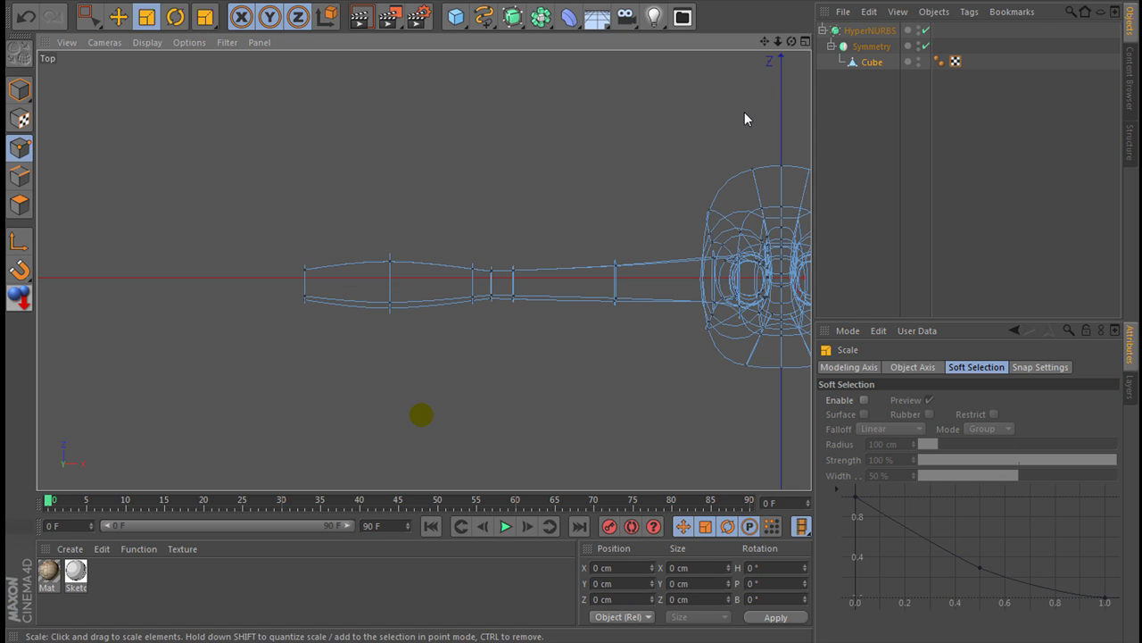
pyautogui.click(806, 41)
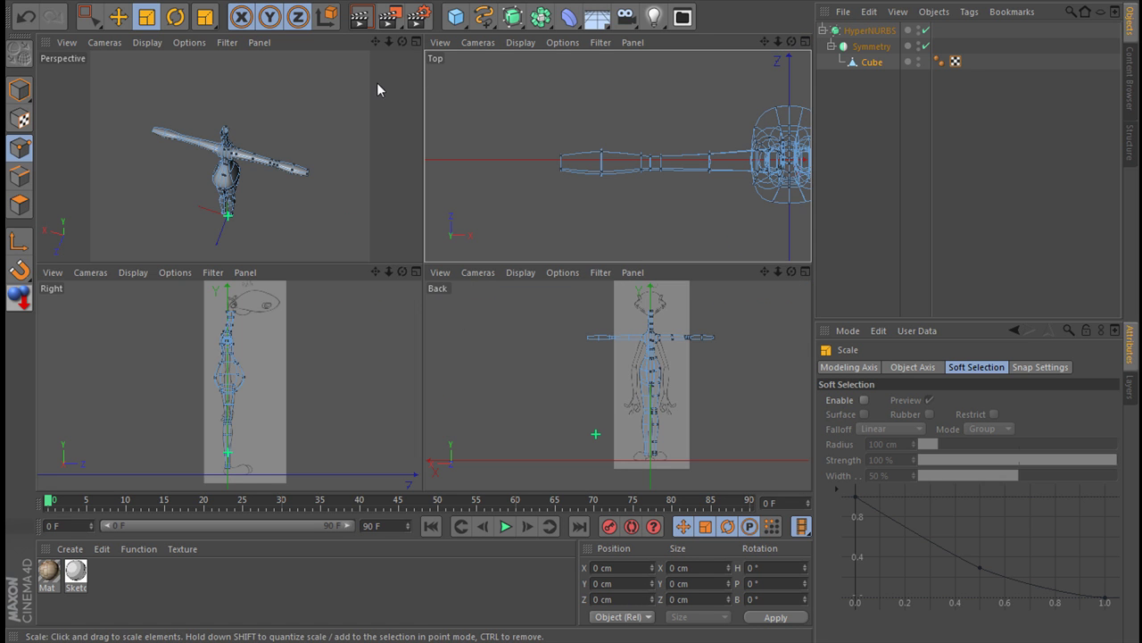
pyautogui.click(416, 41)
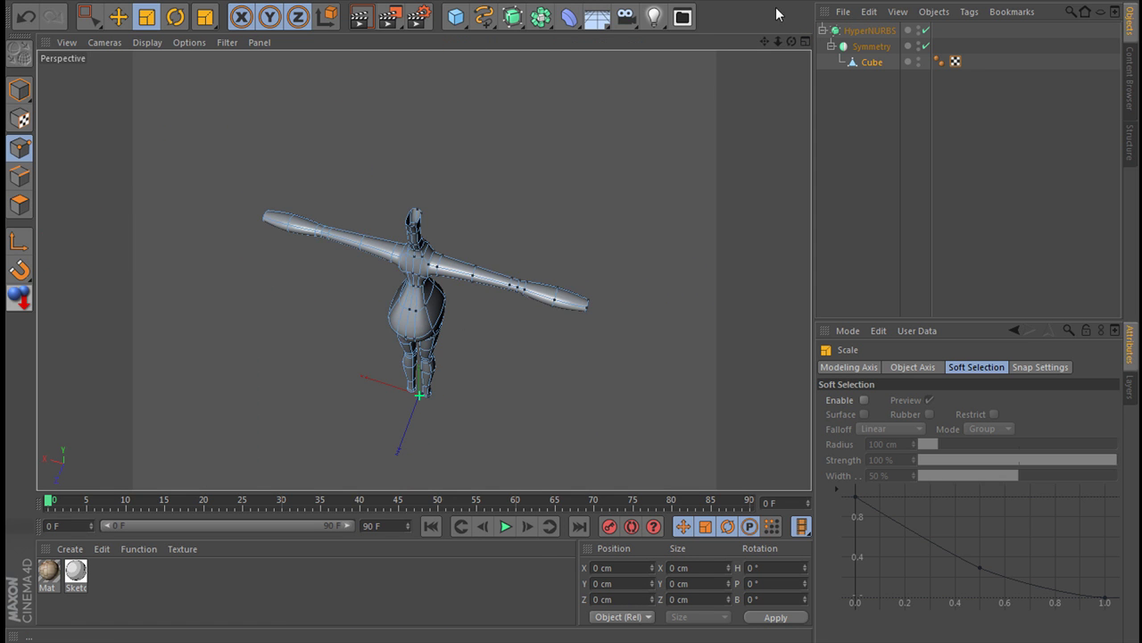
pyautogui.click(847, 113)
pyautogui.moveTo(792, 41)
pyautogui.mouseDown()
pyautogui.moveTo(830, 44)
pyautogui.moveTo(791, 41)
pyautogui.mouseUp()
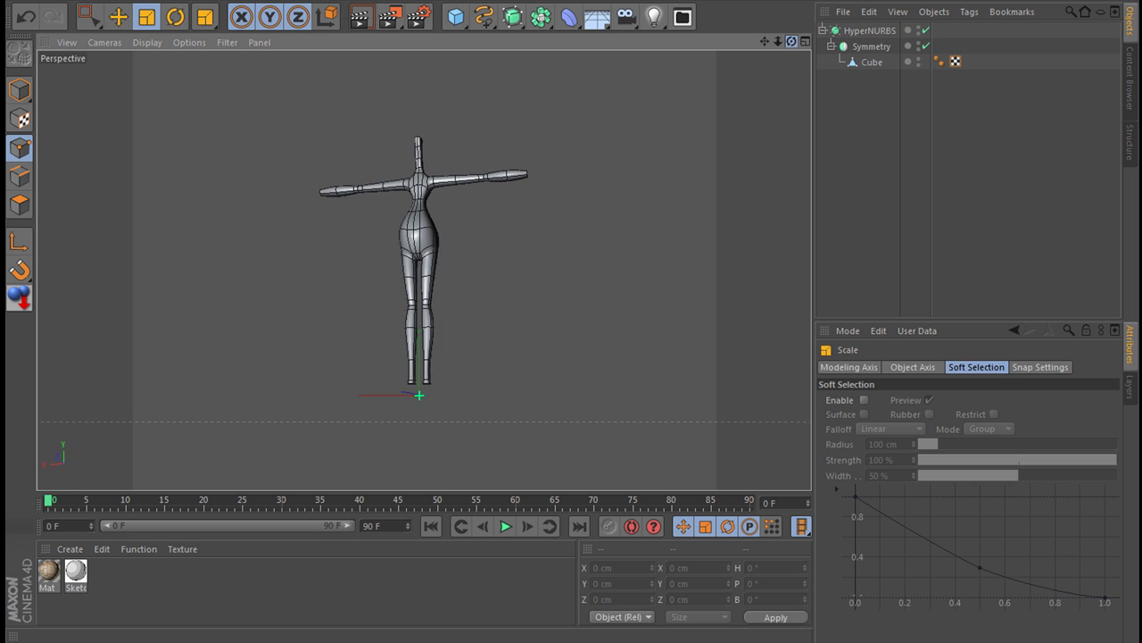
pyautogui.scroll(2, 436, 190)
pyautogui.scroll(3, 403, 248)
pyautogui.scroll(3, 407, 241)
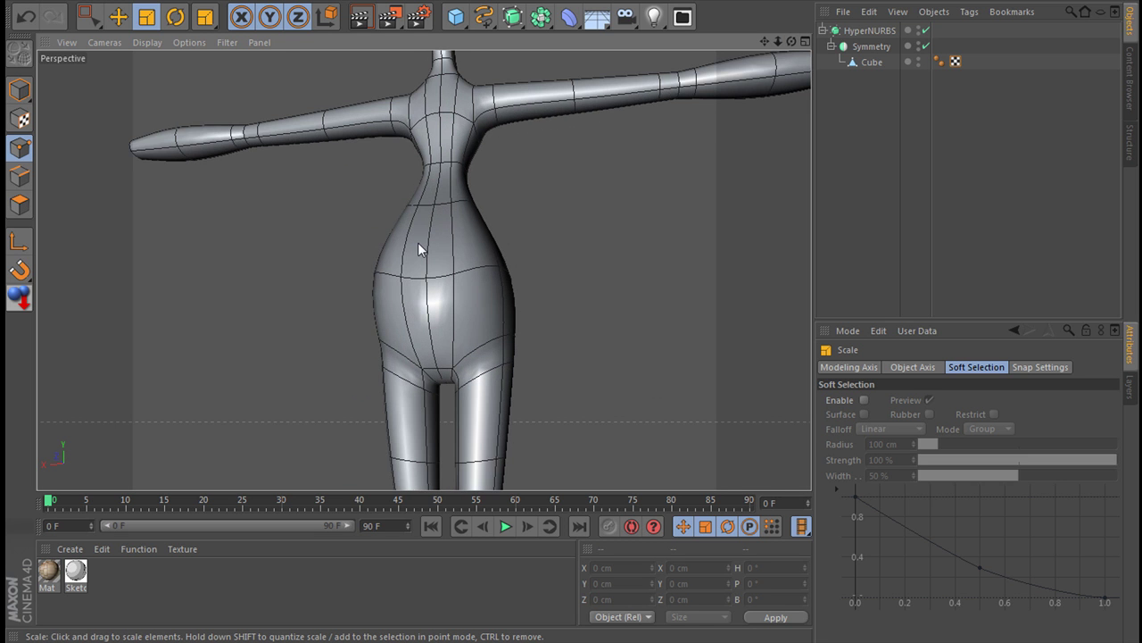
pyautogui.scroll(-2, 420, 242)
pyautogui.moveTo(791, 42); pyautogui.dragTo(574, 312)
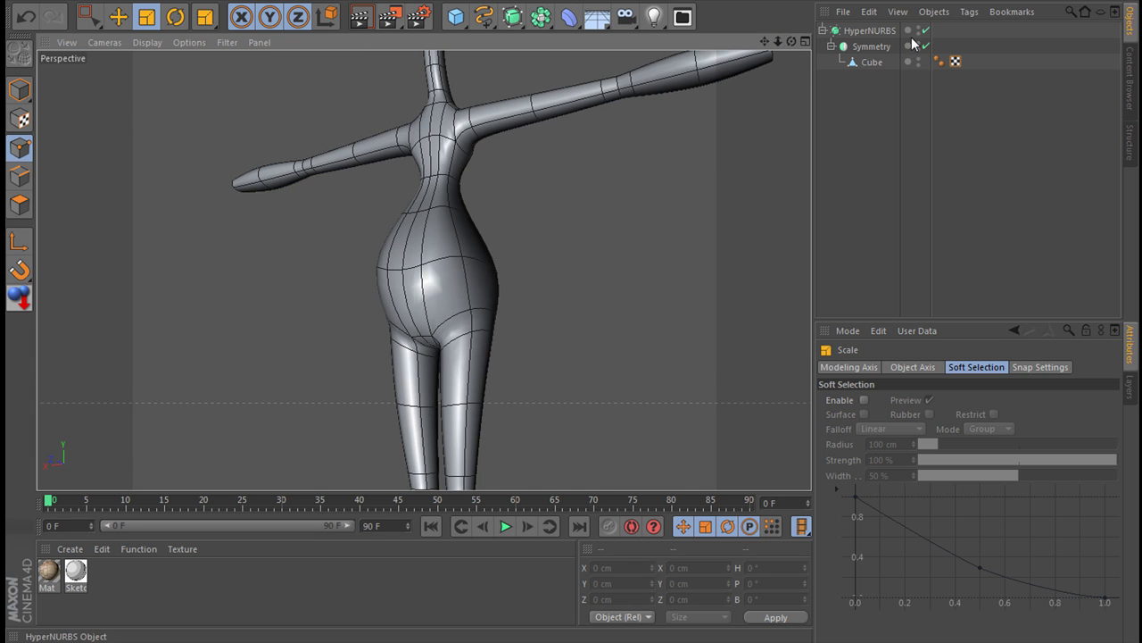
# Step: Make Symmetry editable, put the Cube directly under HyperNURBS, and delete the leftover Symmetry null
pyautogui.click(876, 45)
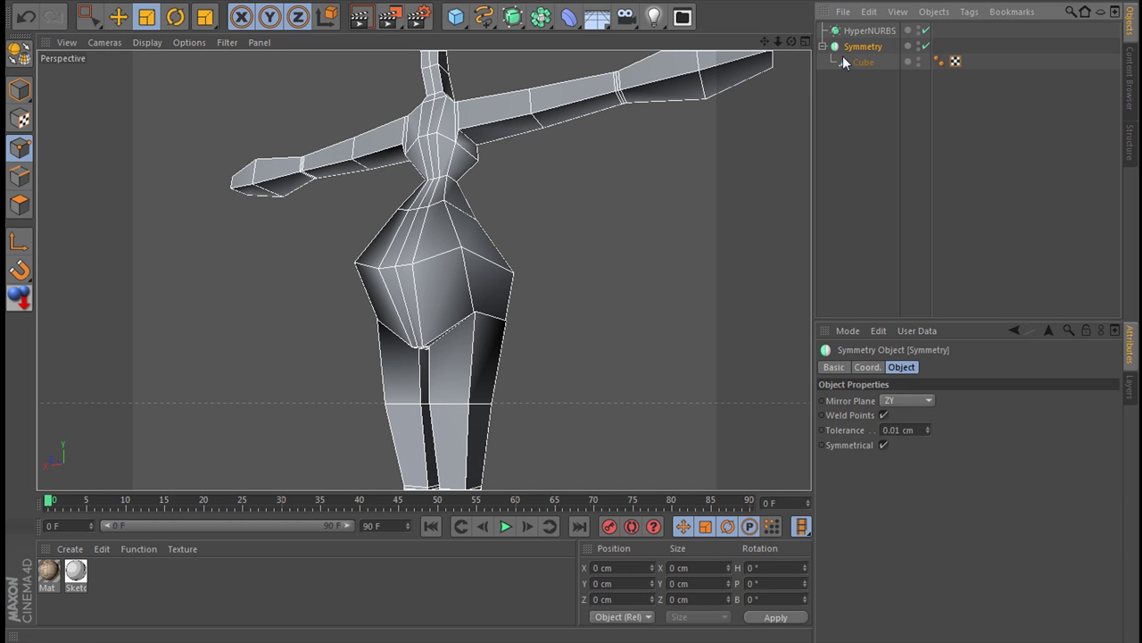
pyautogui.click(19, 54)
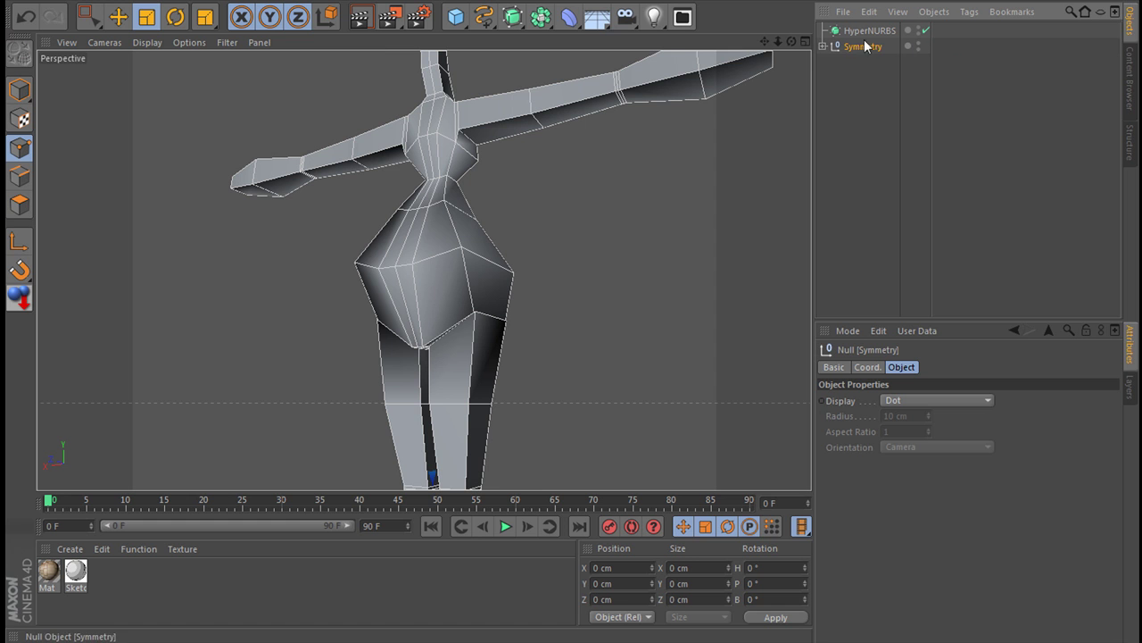
pyautogui.moveTo(859, 64)
pyautogui.mouseDown()
pyautogui.moveTo(868, 32)
pyautogui.moveTo(864, 44)
pyautogui.mouseUp()
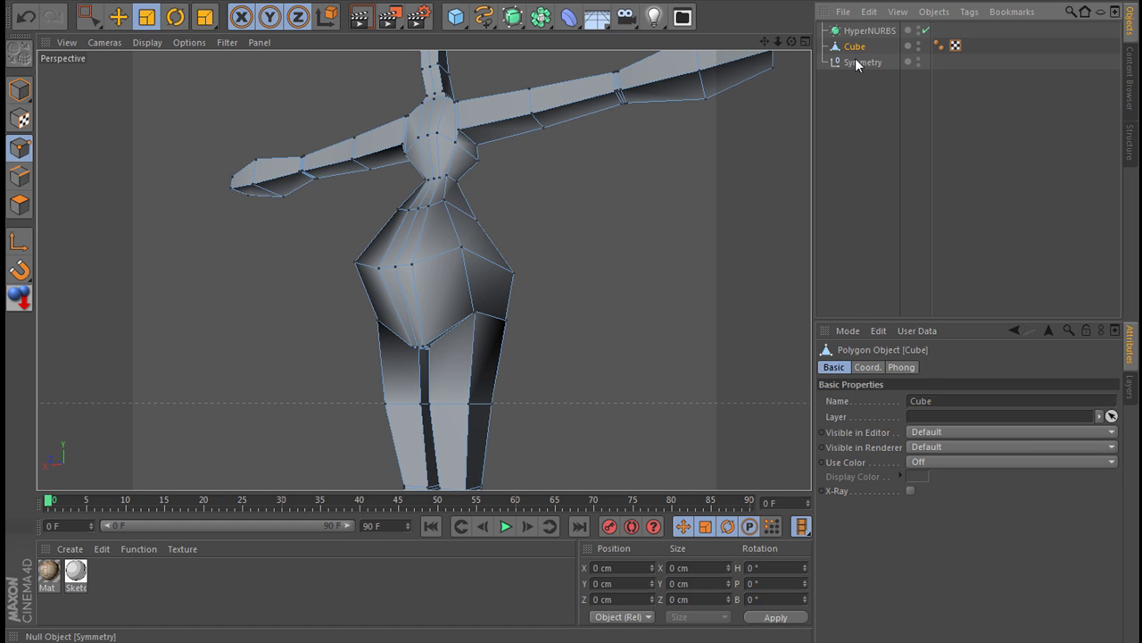
pyautogui.click(856, 60)
pyautogui.press('Delete')
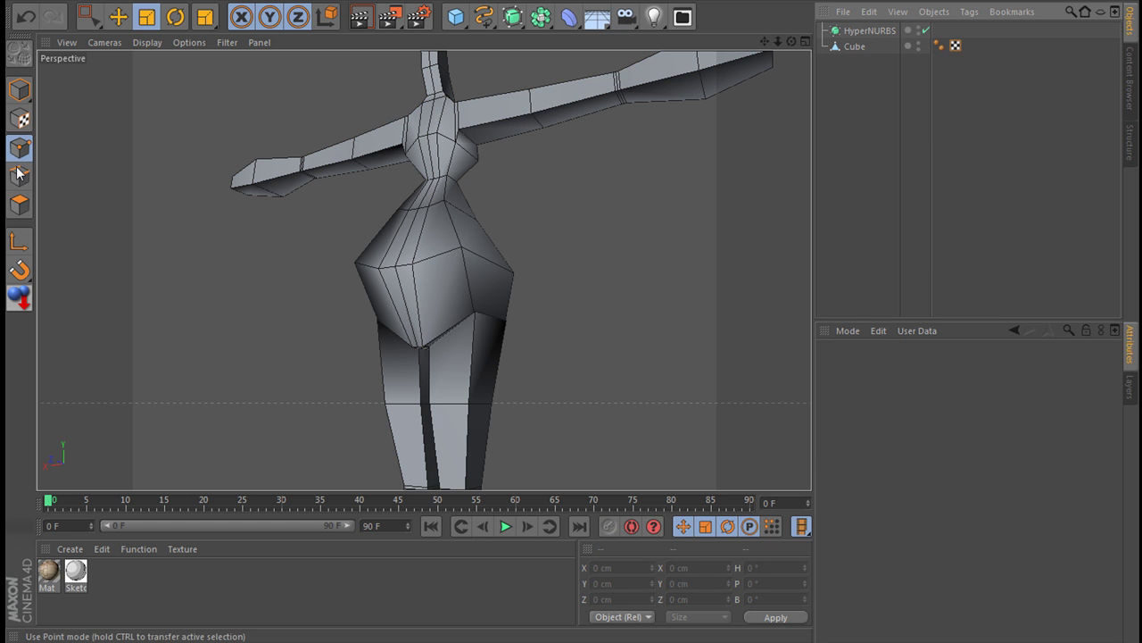
# Step: Activate Loop Selection on the Cube in Polygon mode and return to four views
pyautogui.click(19, 176)
pyautogui.click(100, 4)
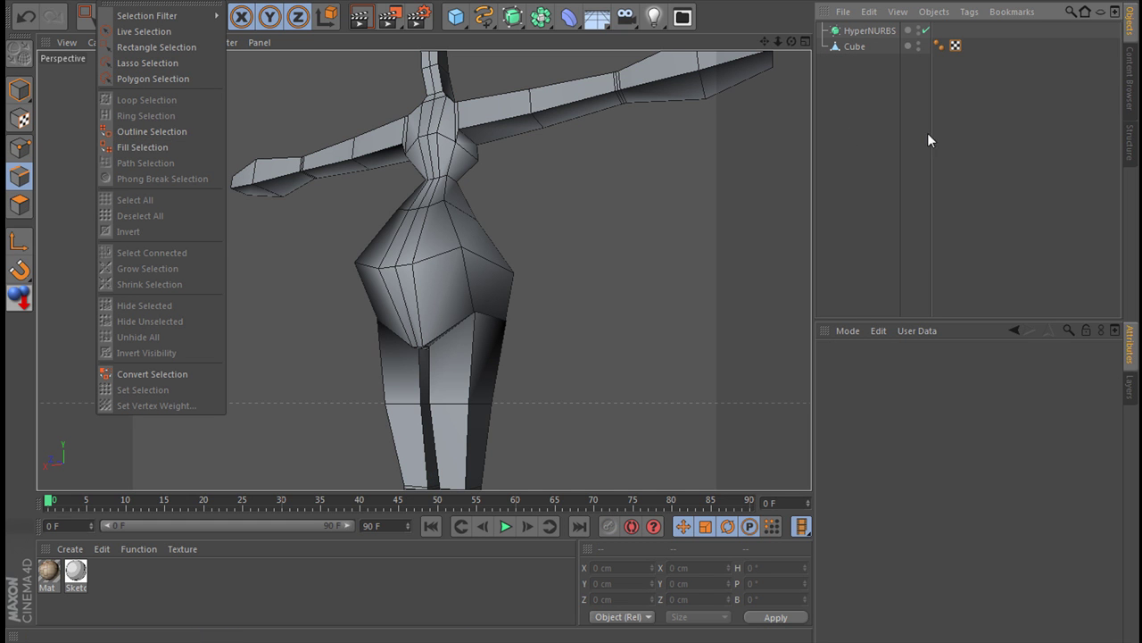
pyautogui.click(875, 61)
pyautogui.click(854, 47)
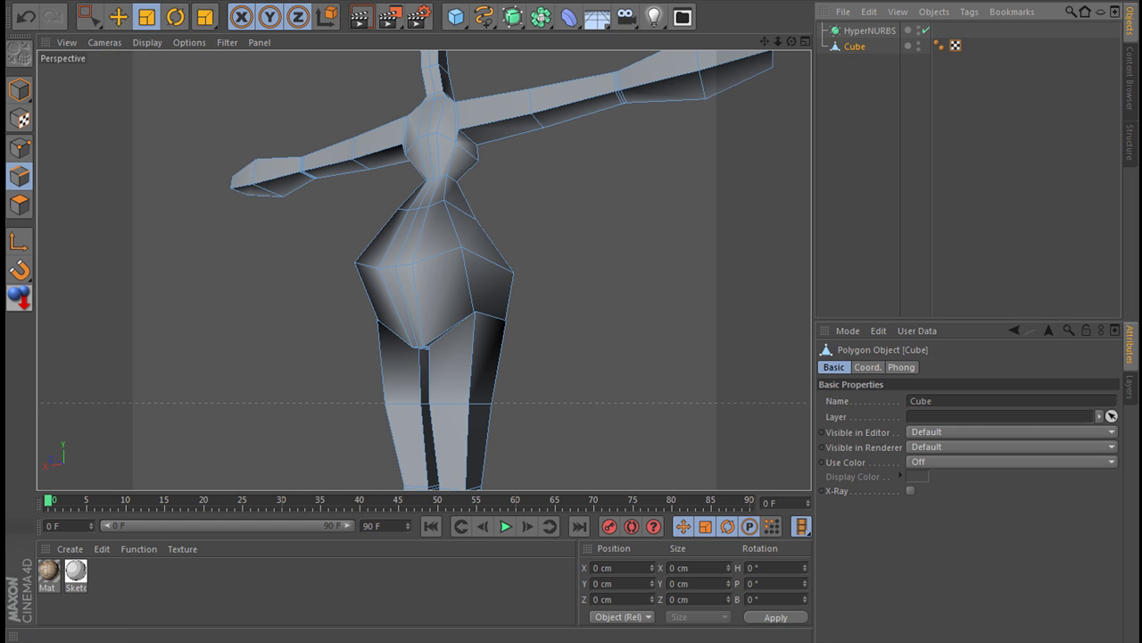
pyautogui.click(100, 4)
pyautogui.click(141, 101)
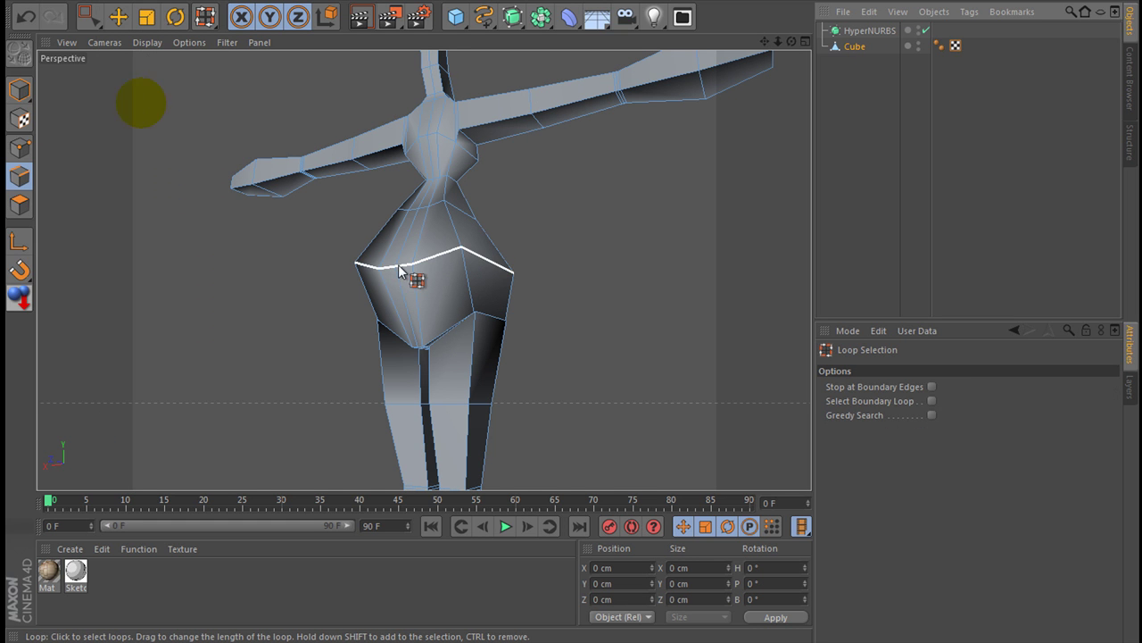
pyautogui.scroll(3, 398, 265)
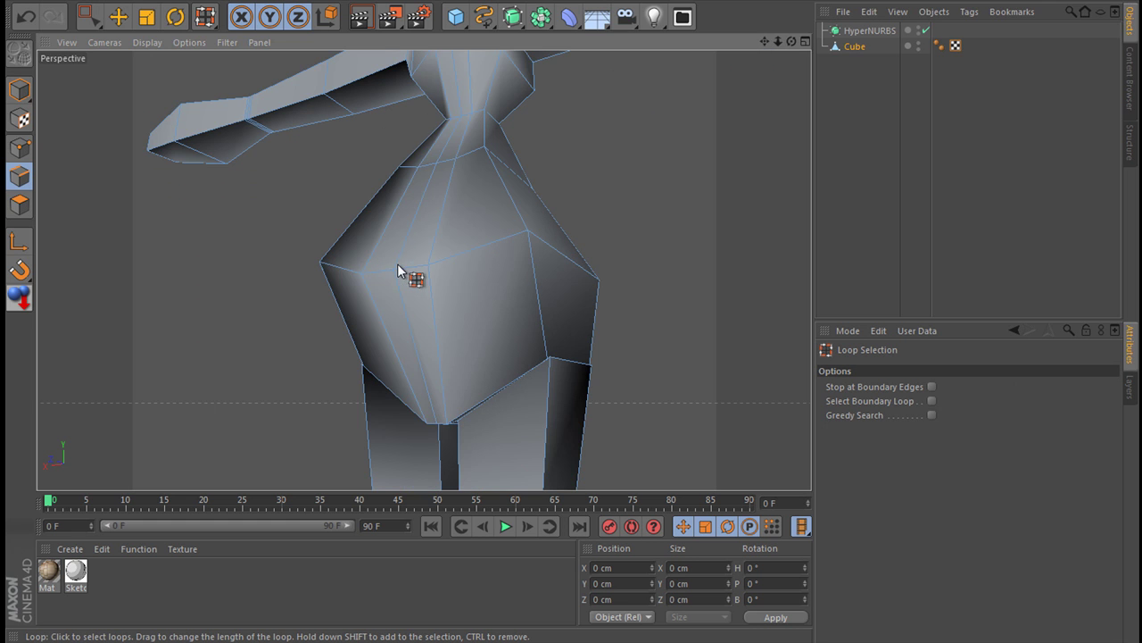
pyautogui.click(805, 42)
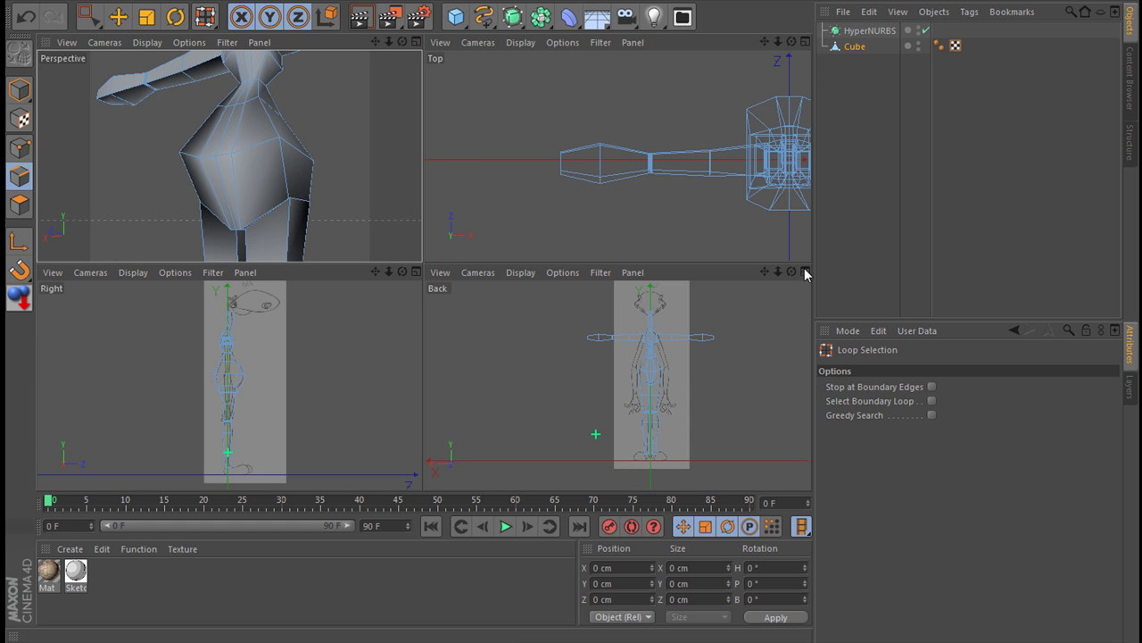
# Step: Rectangle-select the centre seam edges from neck to crotch in the enlarged Back view
pyautogui.click(804, 270)
pyautogui.scroll(2, 530, 200)
pyautogui.scroll(3, 530, 202)
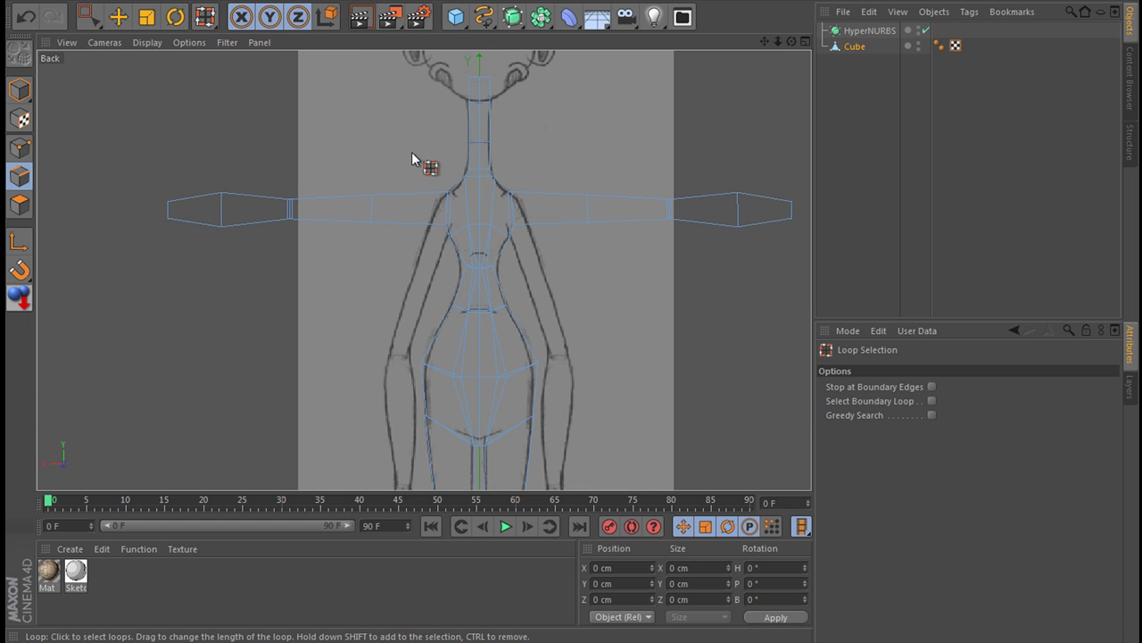
pyautogui.click(89, 16)
pyautogui.moveTo(476, 69); pyautogui.dragTo(489, 459)
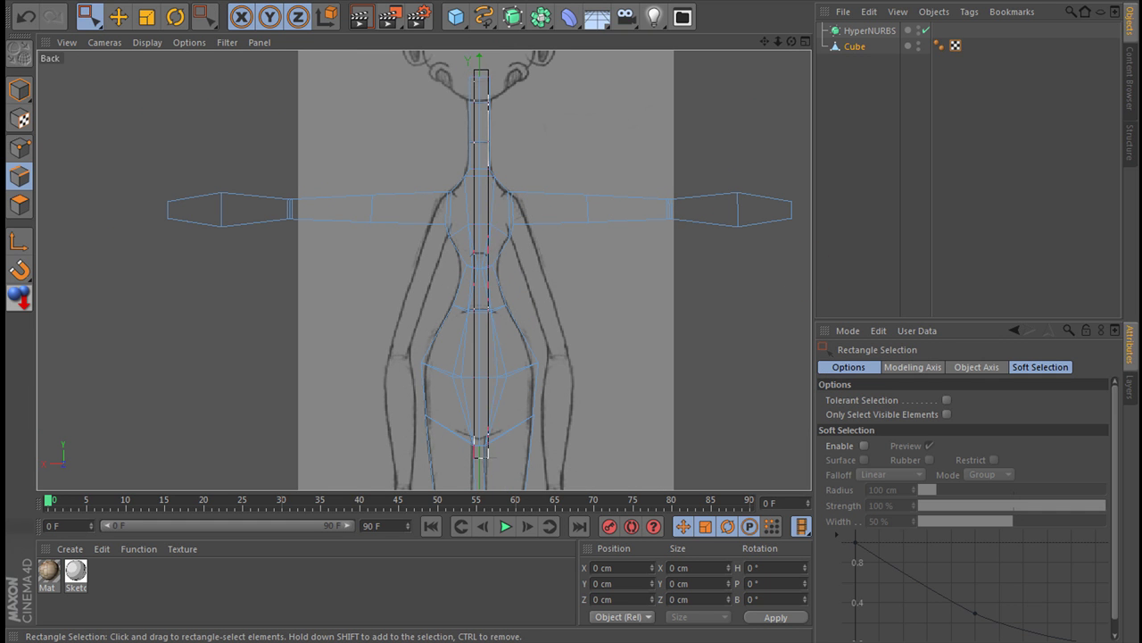
pyautogui.moveTo(489, 459); pyautogui.dragTo(493, 457)
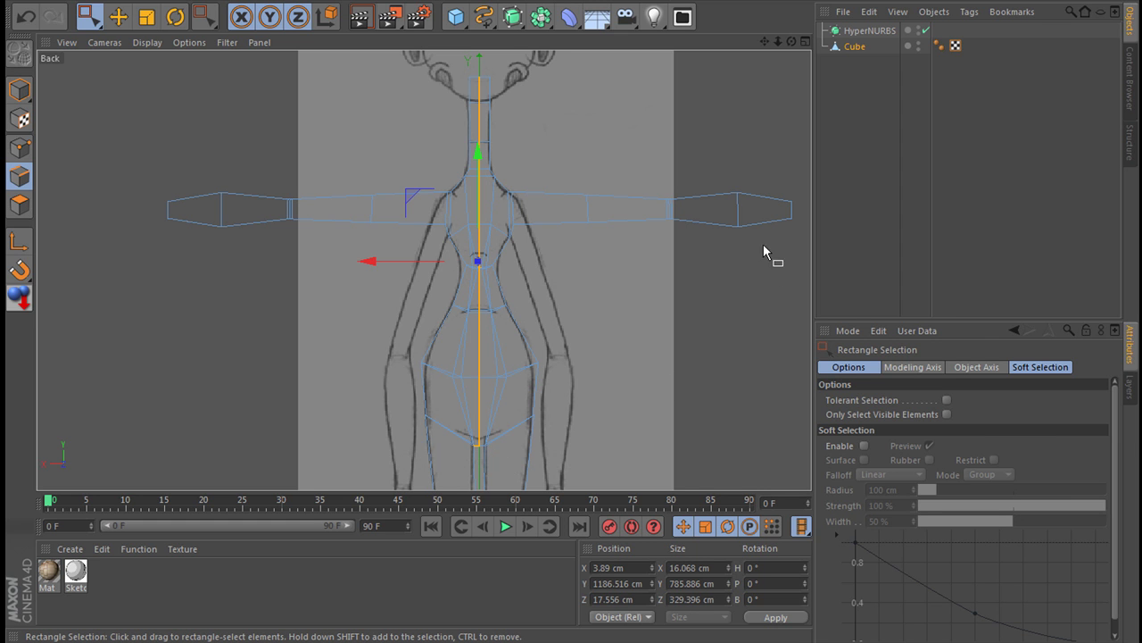
pyautogui.moveTo(477, 71); pyautogui.dragTo(482, 510)
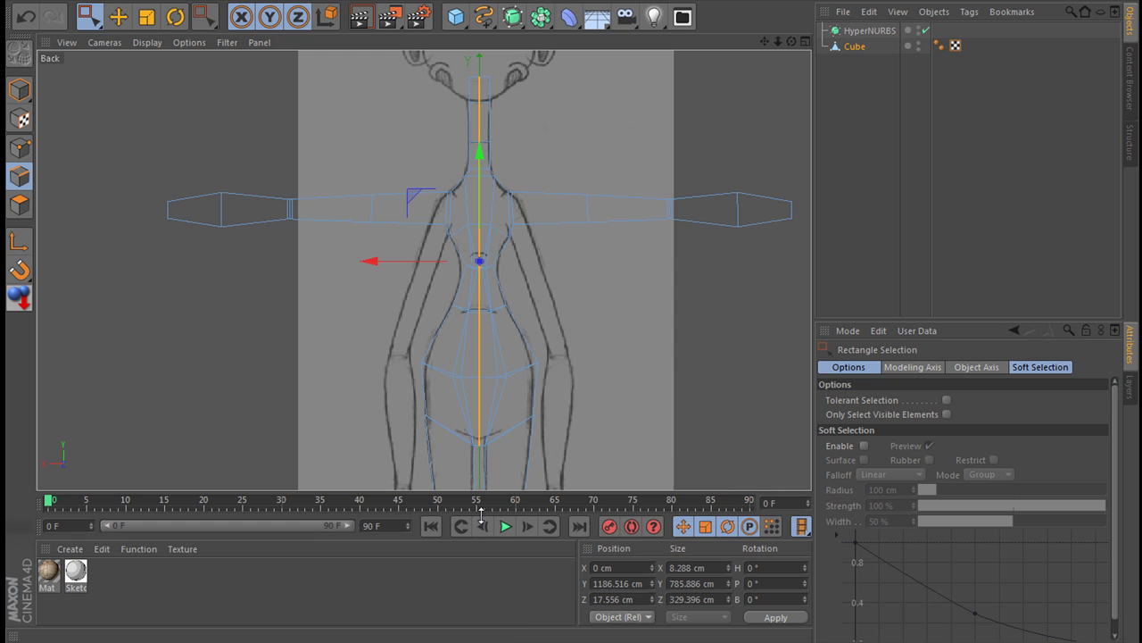
# Step: Dissolve the selected centre edges and run Optimize to weld the two halves
pyautogui.rightClick(576, 157)
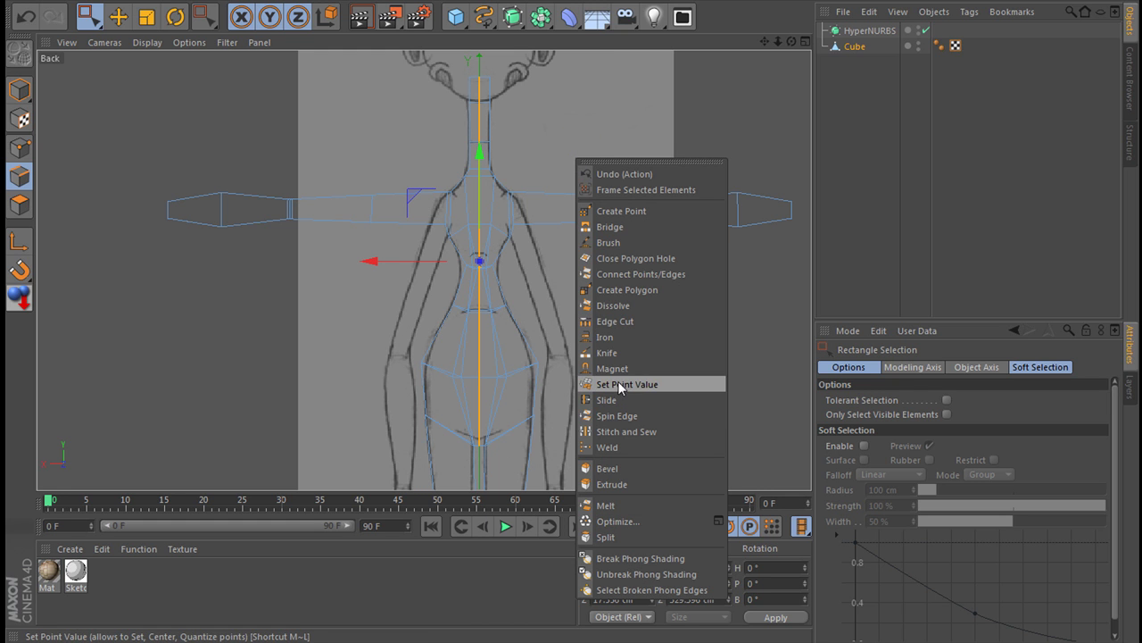
pyautogui.click(615, 307)
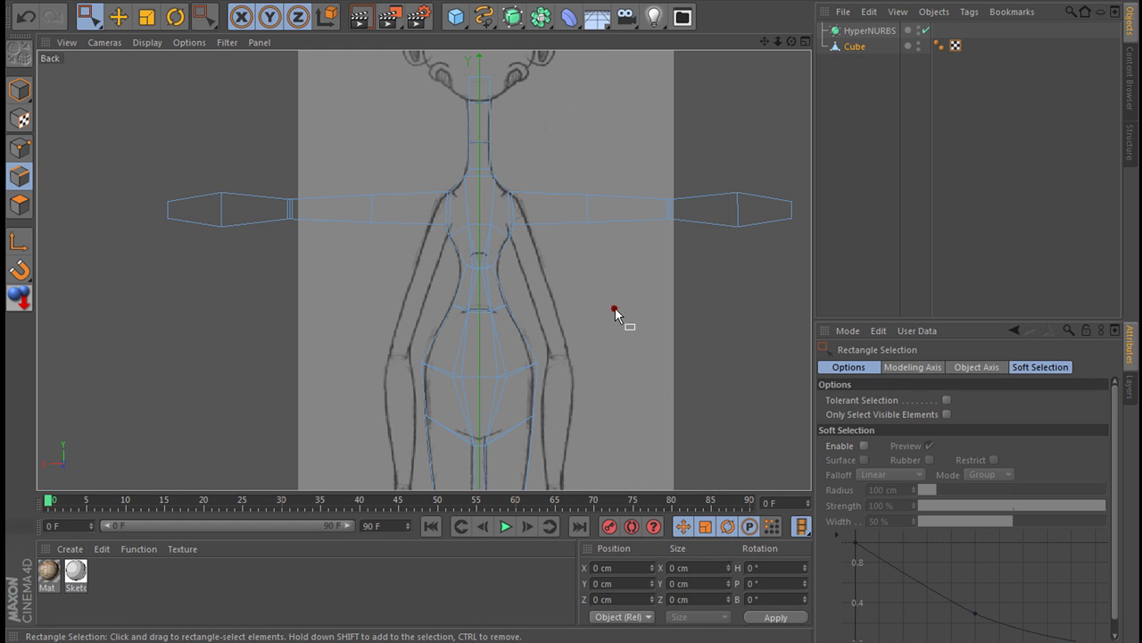
pyautogui.rightClick(611, 308)
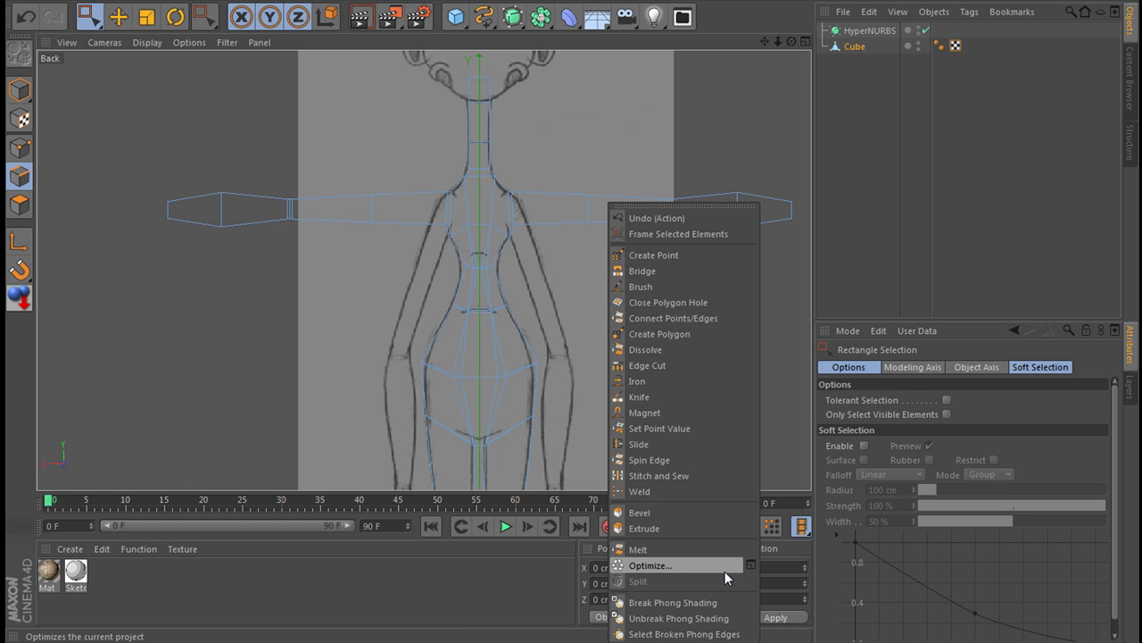
pyautogui.click(748, 567)
pyautogui.click(721, 604)
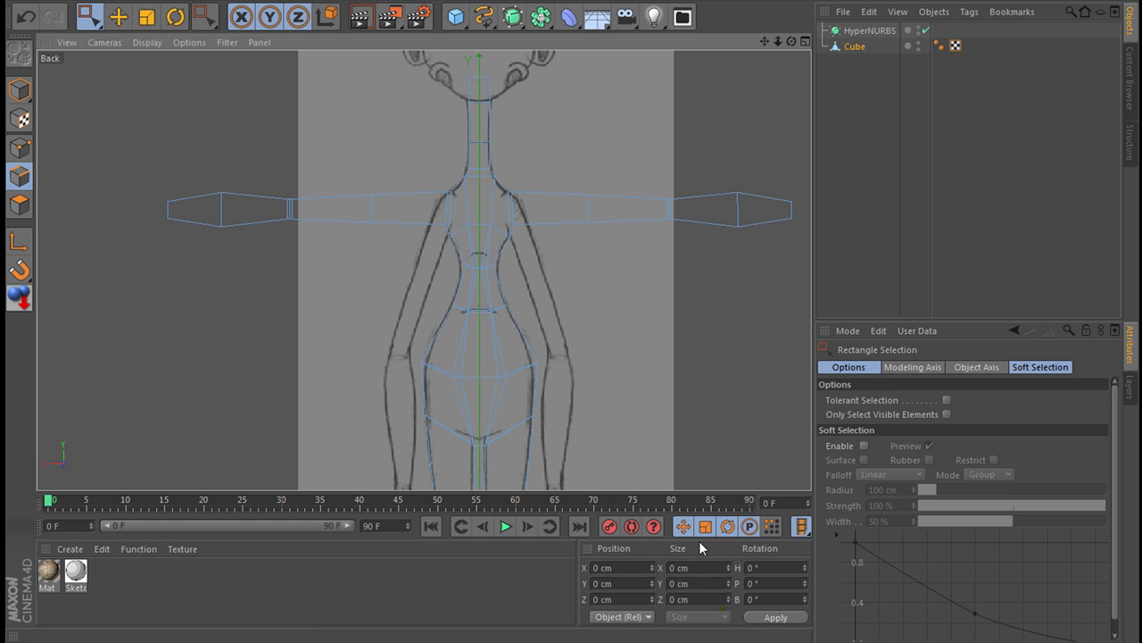
pyautogui.click(808, 40)
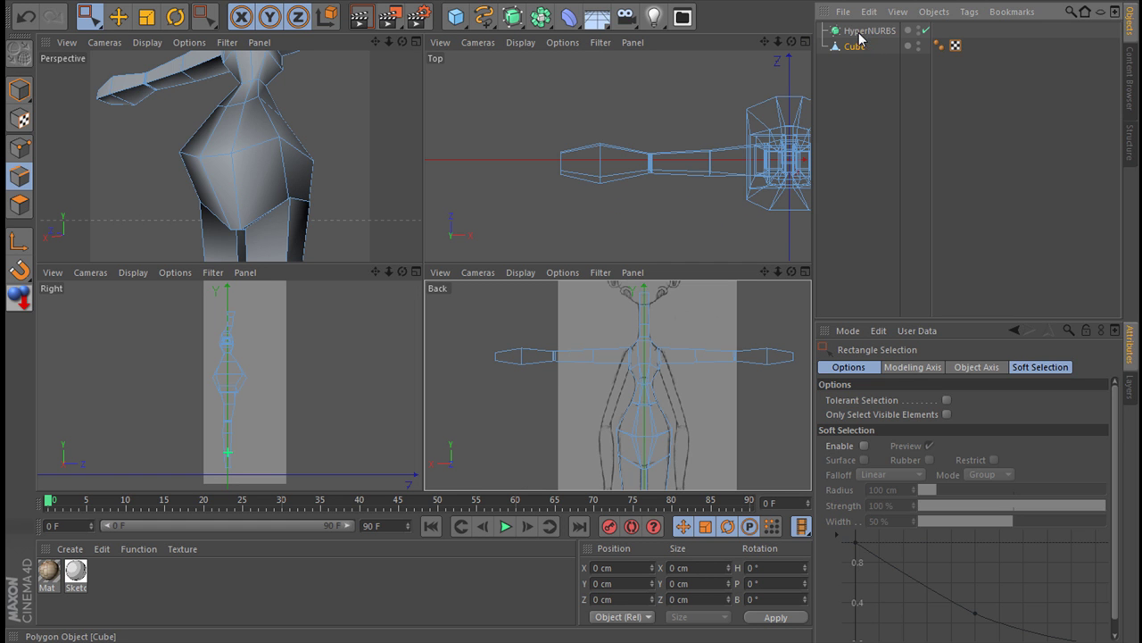
# Step: Deselect the Cube, maximize Perspective, and orbit around the legs, hips and upper body
pyautogui.click(875, 94)
pyautogui.click(415, 40)
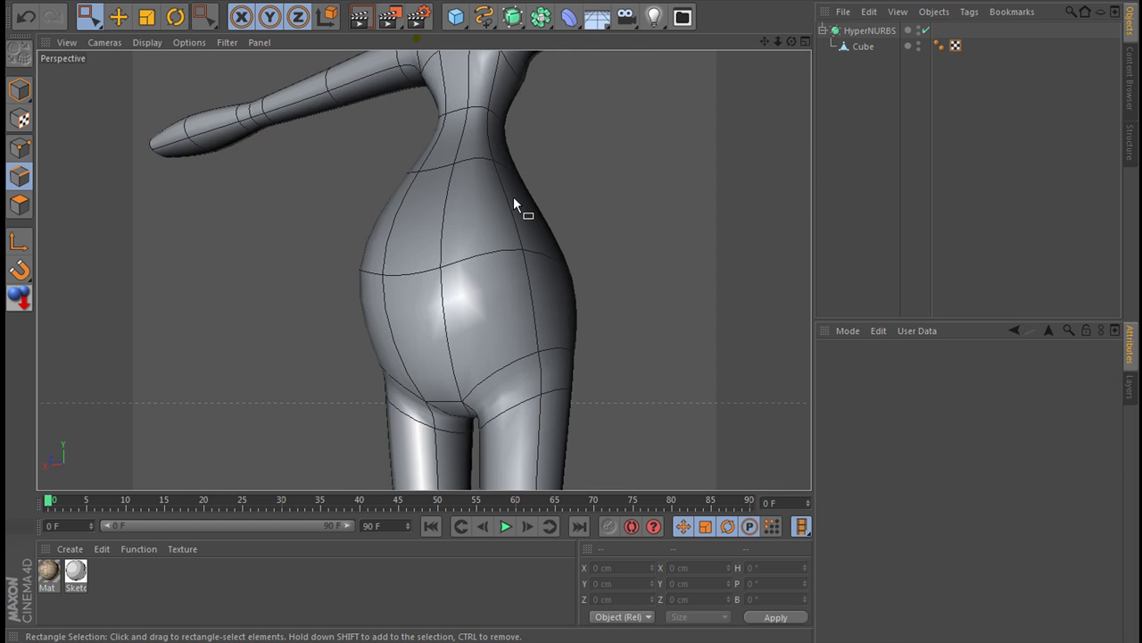
pyautogui.scroll(-3, 515, 201)
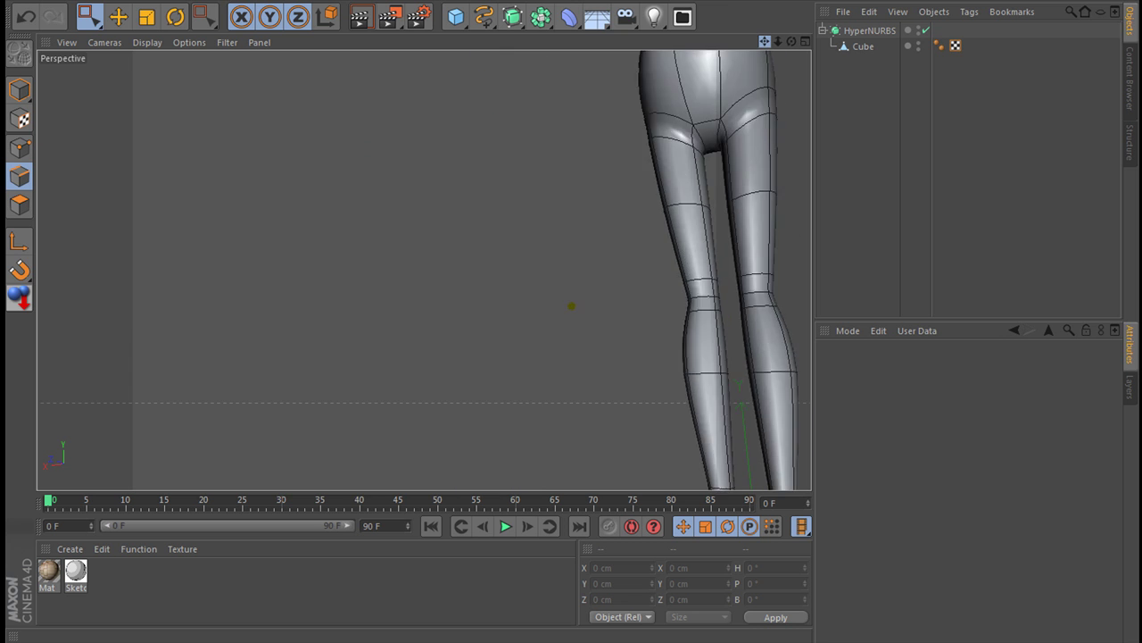
pyautogui.keyDown('alt'); pyautogui.moveTo(574, 306); pyautogui.dragTo(536, 268); pyautogui.keyUp('alt')
pyautogui.moveTo(571, 304)
pyautogui.keyDown('alt'); pyautogui.mouseDown()
pyautogui.moveTo(767, 37)
pyautogui.moveTo(571, 304)
pyautogui.mouseUp(); pyautogui.keyUp('alt')
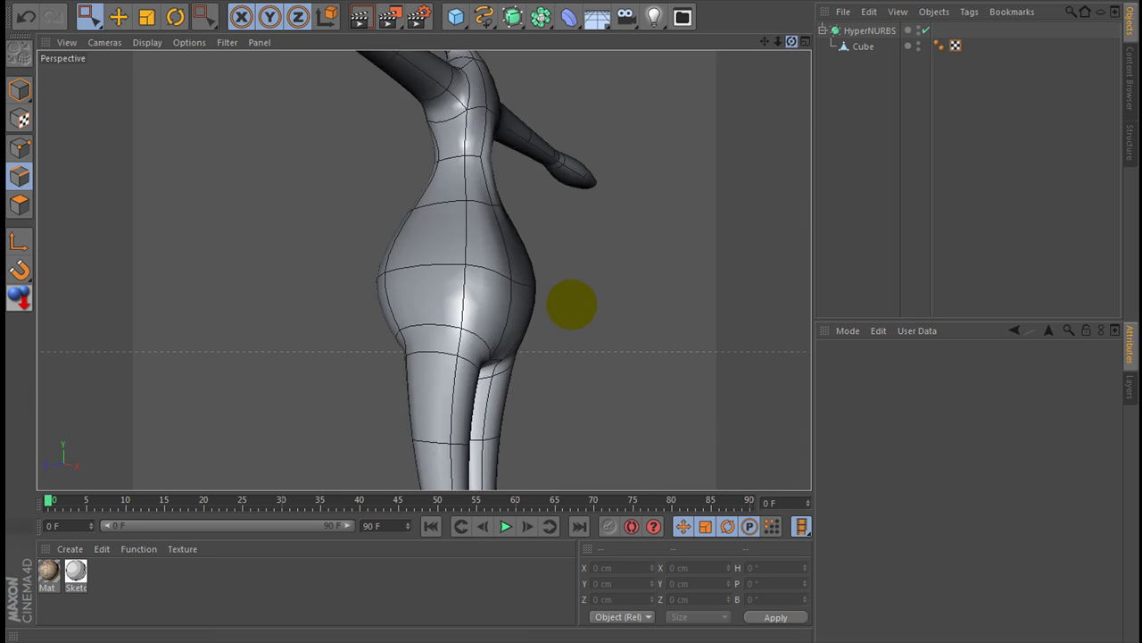